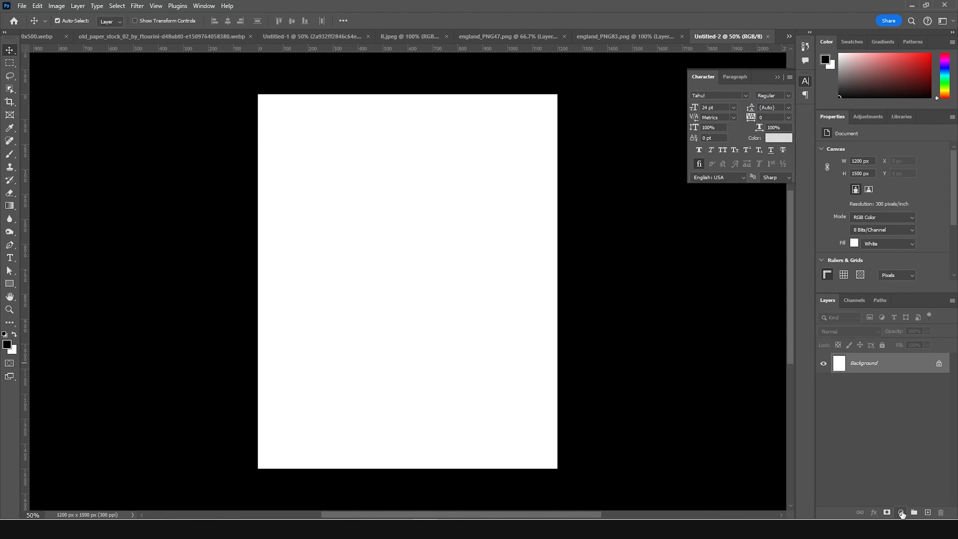
# - Add a Solid Color fill layer in dark red over the white background
pyautogui.click(901, 513)
pyautogui.click(879, 333)
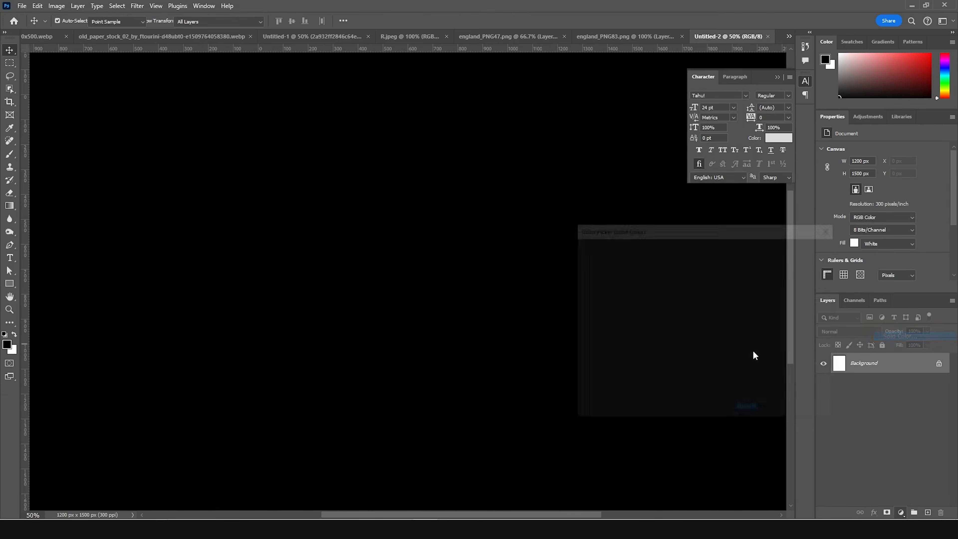
pyautogui.moveTo(697, 290)
pyautogui.mouseDown()
pyautogui.moveTo(692, 301)
pyautogui.moveTo(701, 298)
pyautogui.mouseUp()
pyautogui.click(795, 250)
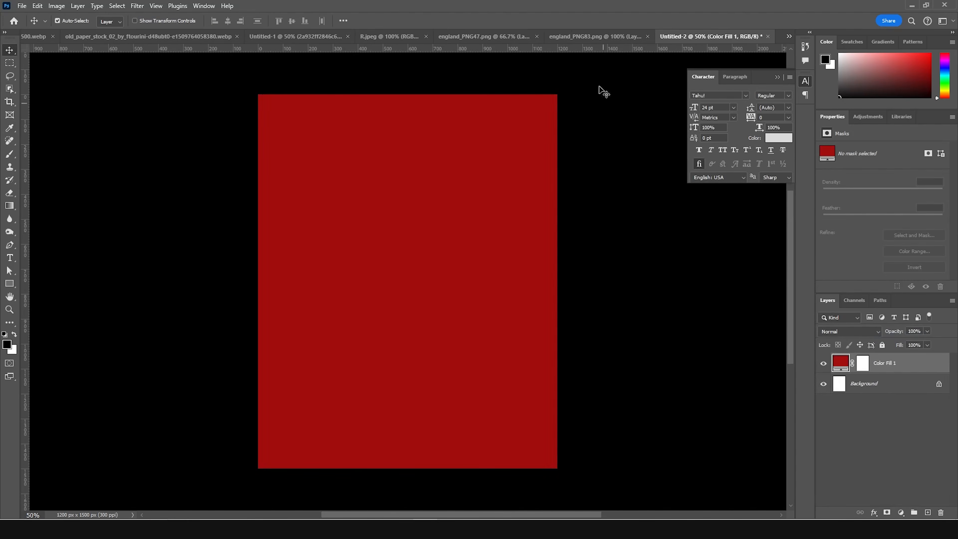
# - Bring the torn old-paper layer from the old_paper_stock document into the red poster document
pyautogui.click(70, 36)
pyautogui.moveTo(633, 132); pyautogui.dragTo(743, 41)
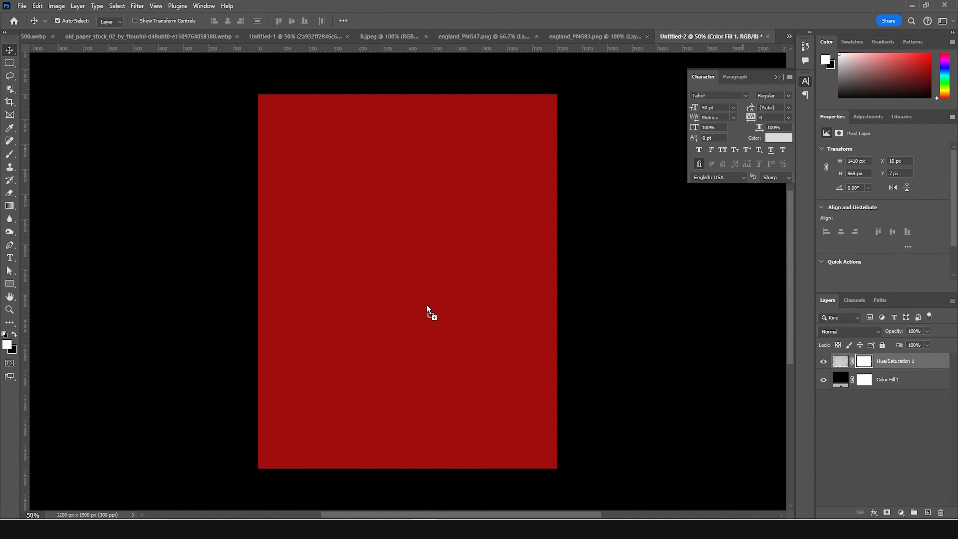
pyautogui.moveTo(425, 305); pyautogui.dragTo(424, 304)
# - Scale the old paper to about 75%, rotate it to about 83.5°, and centre it horizontally on the red canvas
pyautogui.hotkey('ctrl', 't')
pyautogui.moveTo(628, 161); pyautogui.dragTo(350, 222)
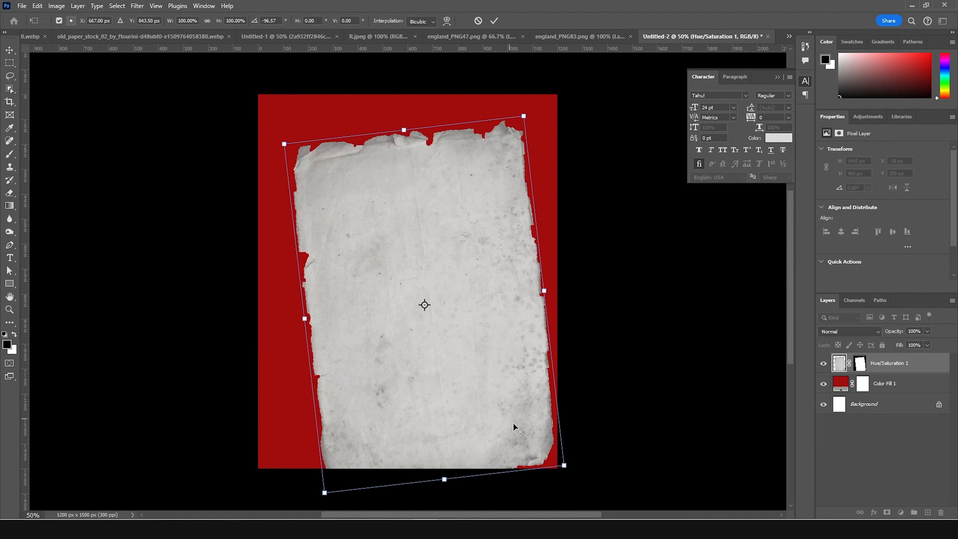
pyautogui.moveTo(555, 462); pyautogui.dragTo(536, 442)
pyautogui.moveTo(571, 306); pyautogui.dragTo(336, 312)
pyautogui.moveTo(414, 297); pyautogui.dragTo(405, 279)
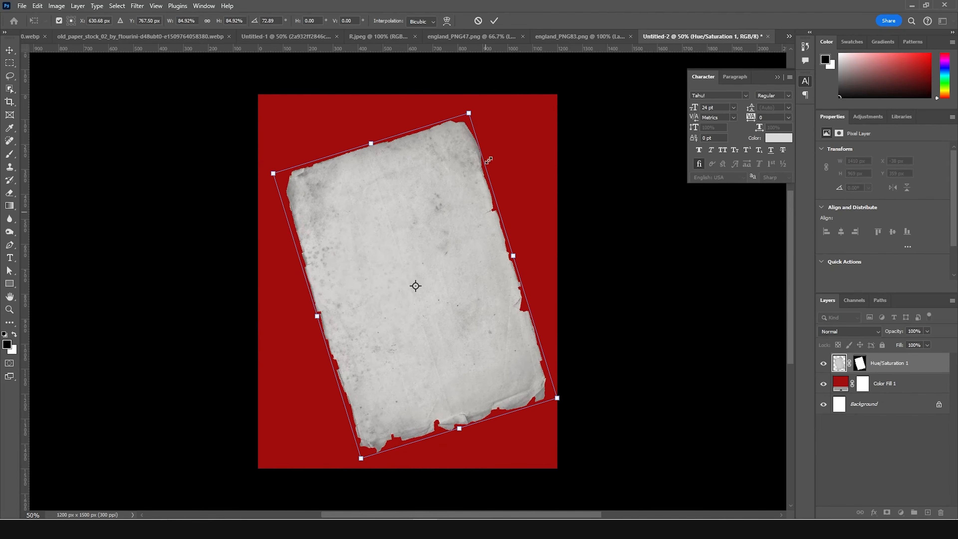
pyautogui.moveTo(487, 104); pyautogui.dragTo(482, 145)
pyautogui.moveTo(432, 242); pyautogui.dragTo(422, 242)
pyautogui.moveTo(497, 132); pyautogui.dragTo(499, 131)
pyautogui.moveTo(414, 266); pyautogui.dragTo(410, 270)
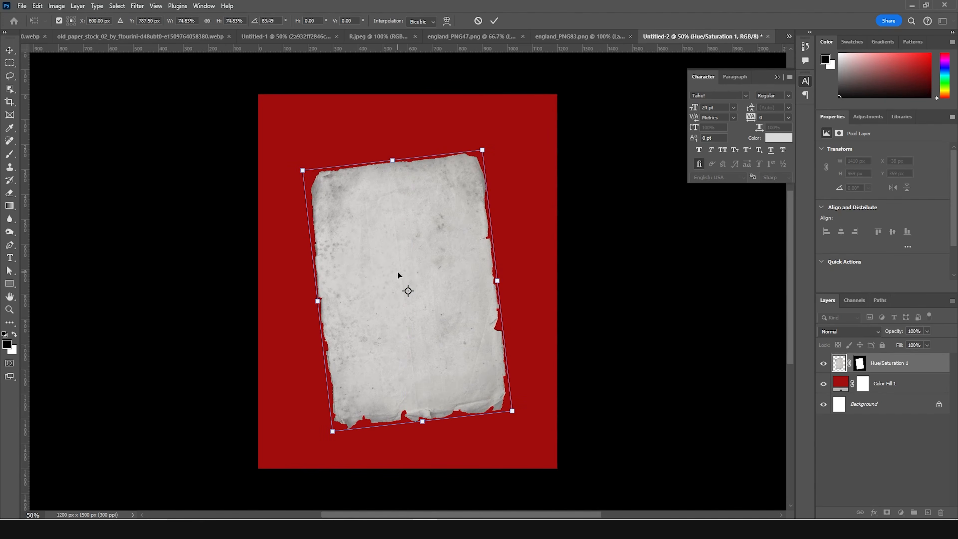
pyautogui.press('Return')
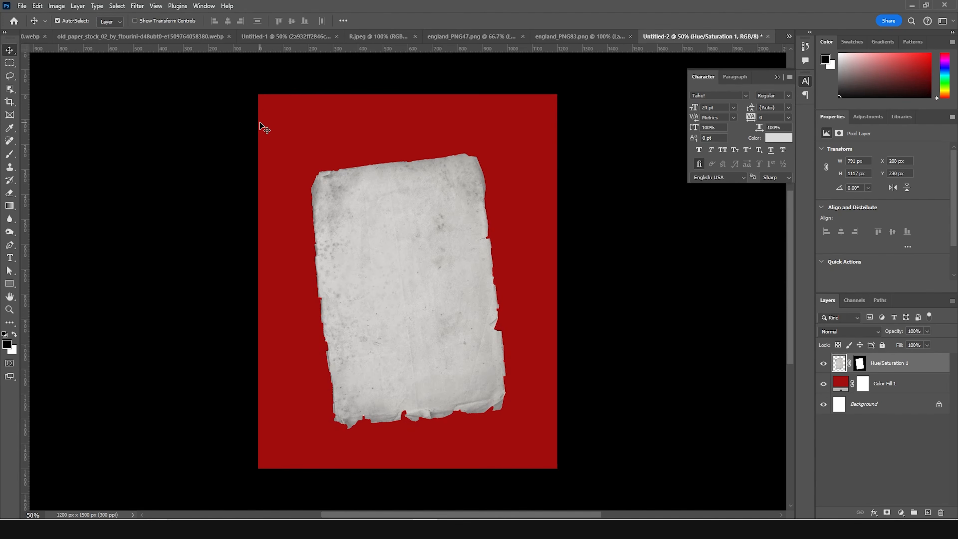
# - Bring the portrait cutout from the Patchy-Beard-Styles document onto the paper, scaled to about 40% and rotated about -3°
pyautogui.click(23, 36)
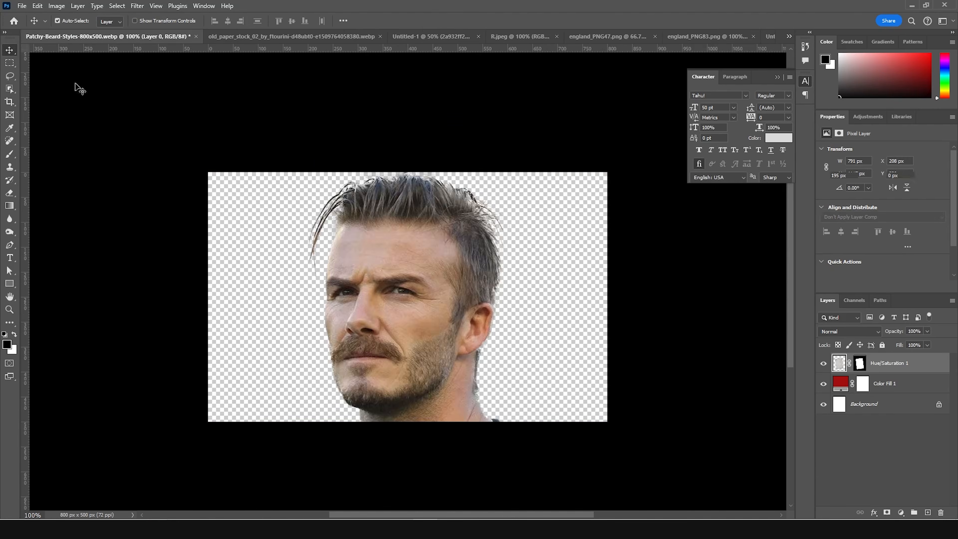
pyautogui.moveTo(427, 235); pyautogui.dragTo(412, 323)
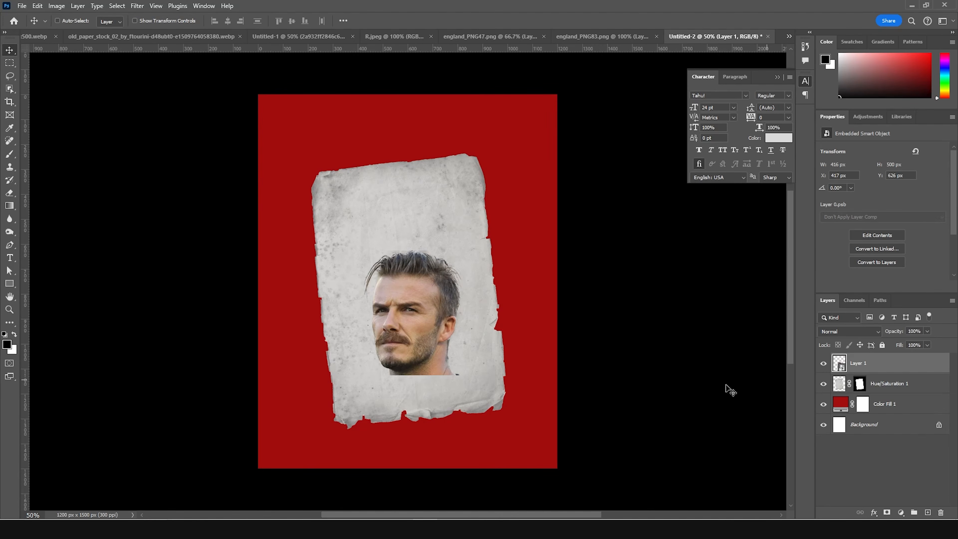
pyautogui.hotkey('ctrl', 't')
pyautogui.moveTo(467, 375); pyautogui.dragTo(509, 388)
pyautogui.moveTo(528, 211); pyautogui.dragTo(532, 207)
pyautogui.moveTo(459, 285); pyautogui.dragTo(472, 298)
pyautogui.moveTo(524, 197); pyautogui.dragTo(517, 205)
pyautogui.moveTo(471, 303); pyautogui.dragTo(476, 300)
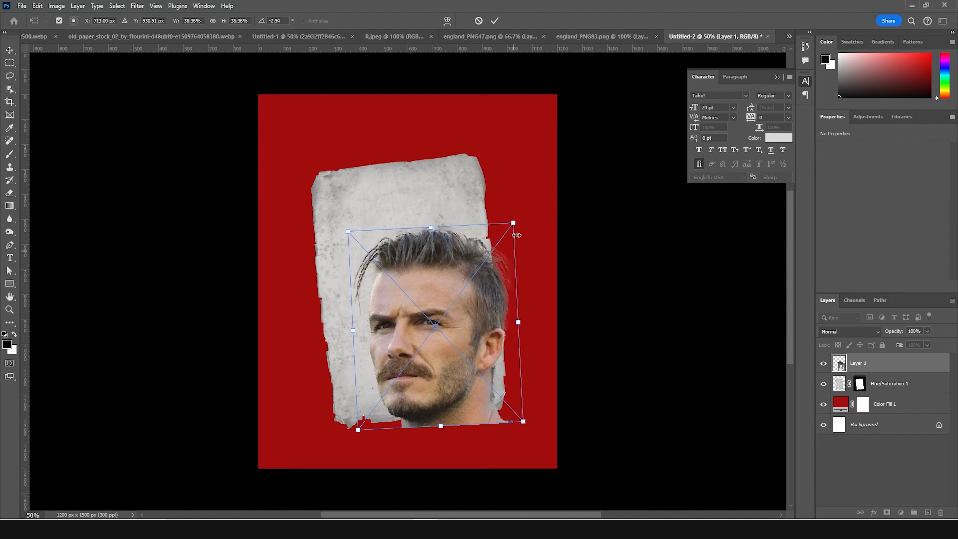
pyautogui.moveTo(514, 221); pyautogui.dragTo(518, 216)
pyautogui.moveTo(497, 266); pyautogui.dragTo(495, 260)
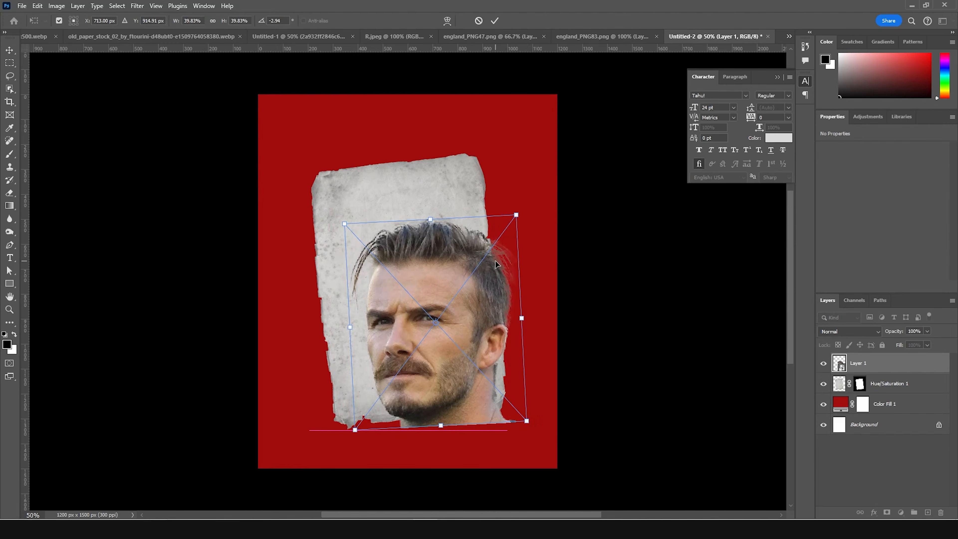
pyautogui.press('Return')
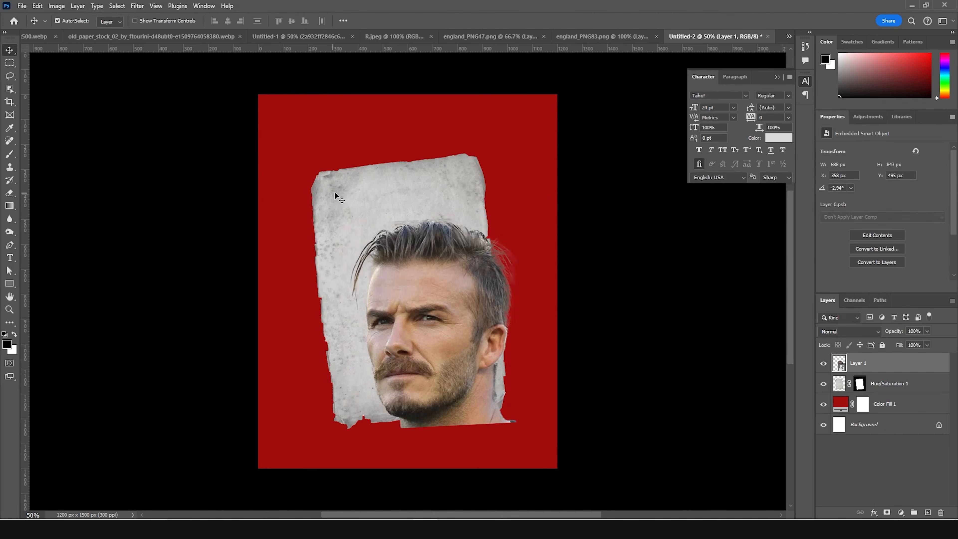
# - Enlarge the old paper to about 107%, shift it slightly up, and tilt it slightly further behind the portrait
pyautogui.click(373, 196)
pyautogui.hotkey('ctrl', 't')
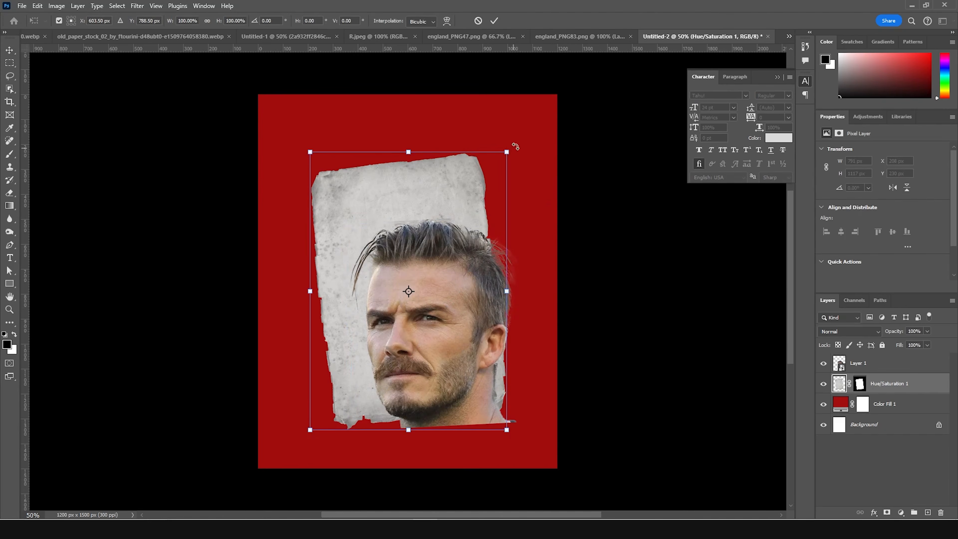
pyautogui.moveTo(507, 151); pyautogui.dragTo(513, 142)
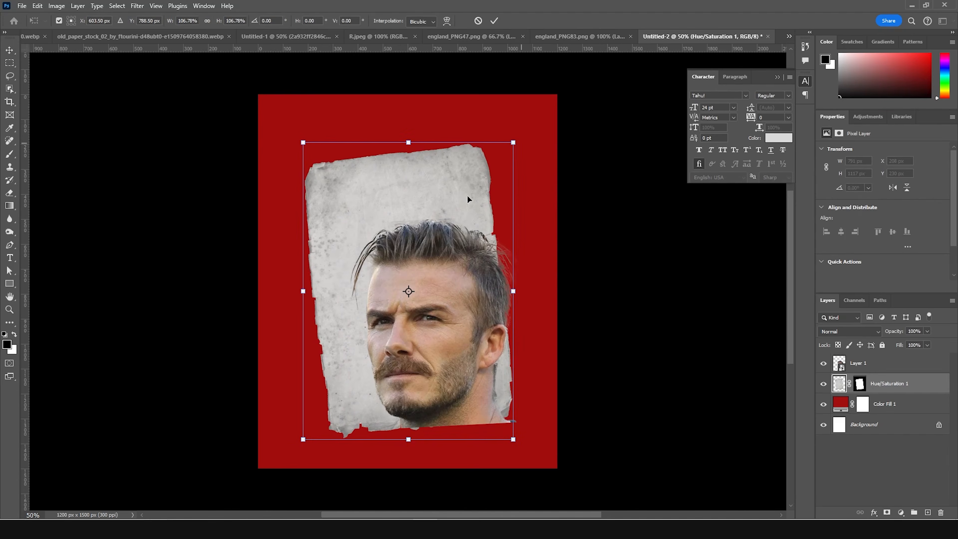
pyautogui.moveTo(436, 223); pyautogui.dragTo(436, 215)
pyautogui.moveTo(545, 111); pyautogui.dragTo(534, 110)
pyautogui.press('Return')
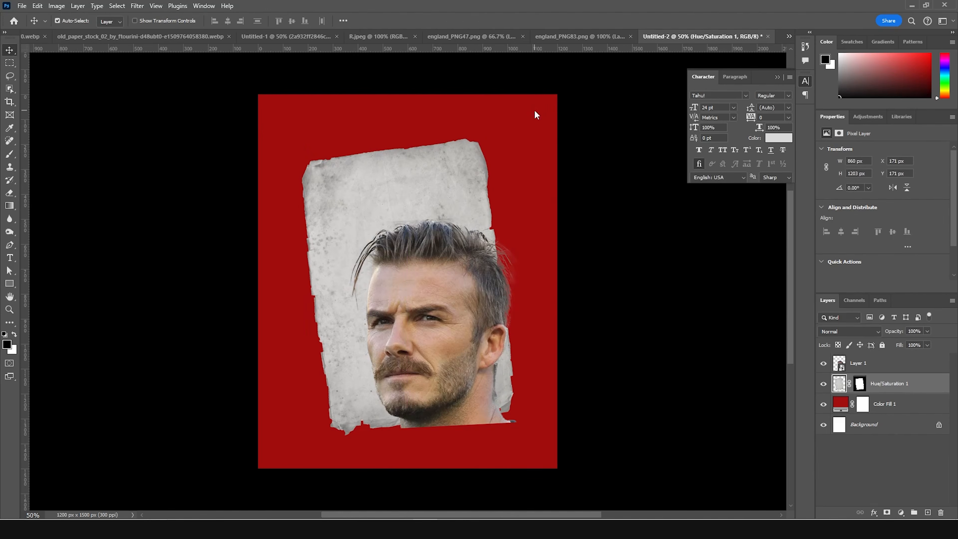
# - Enlarge the portrait to about 735 × 899 px, rotate it to about -4.6°, and shift it slightly up
pyautogui.click(859, 363)
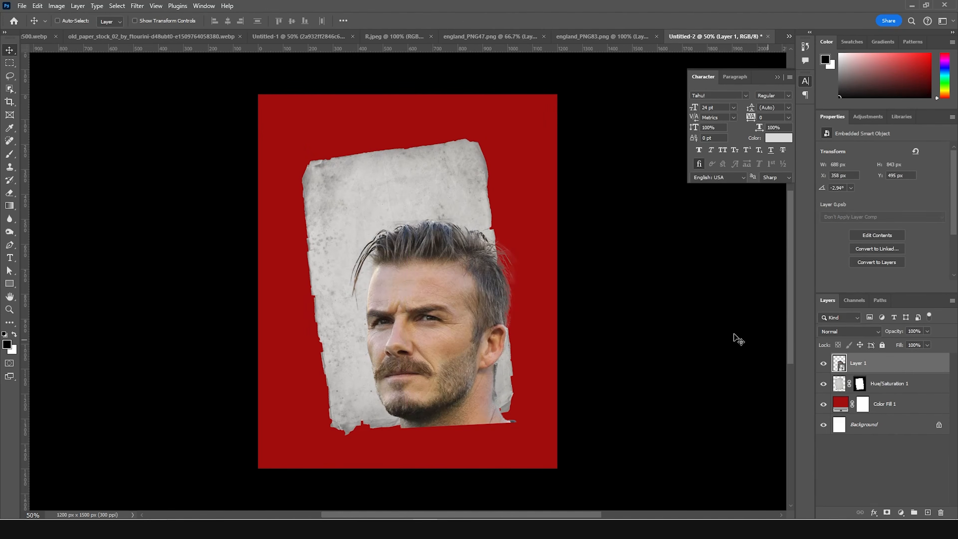
pyautogui.hotkey('ctrl', 't')
pyautogui.moveTo(524, 194); pyautogui.dragTo(526, 206)
pyautogui.moveTo(485, 271); pyautogui.dragTo(488, 265)
pyautogui.press('Return')
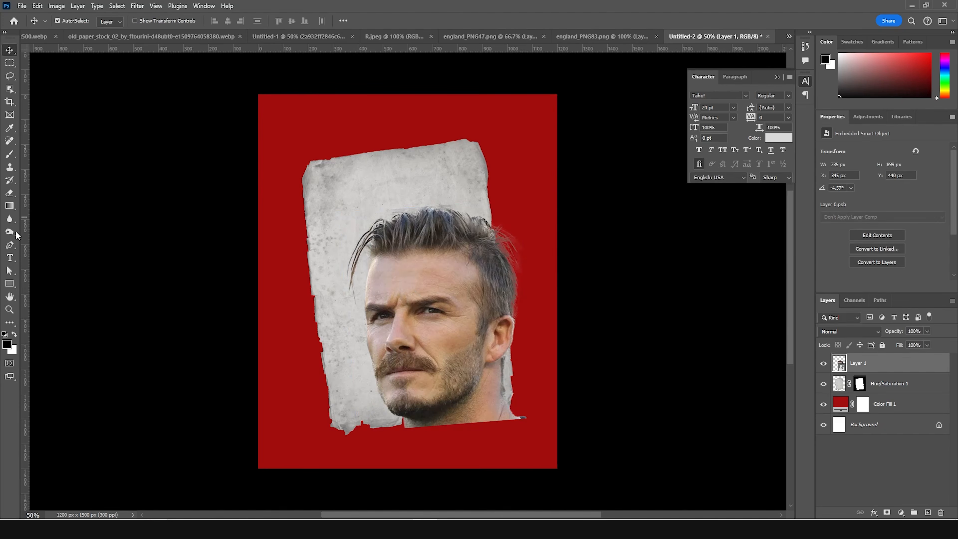
# - Draw a white rectangle about 957 × 282 px across the upper half of the face
pyautogui.click(9, 283)
pyautogui.moveTo(297, 247); pyautogui.dragTo(537, 317)
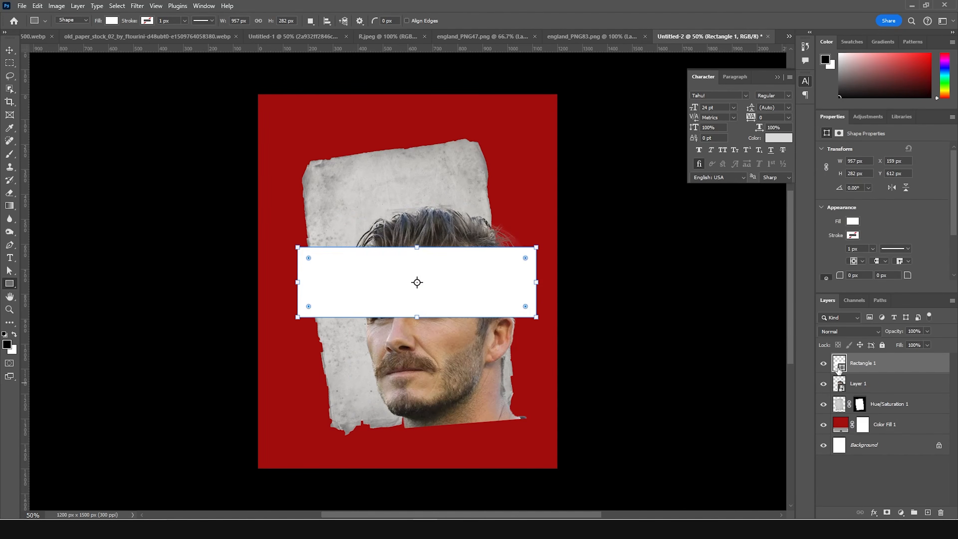
pyautogui.click(9, 50)
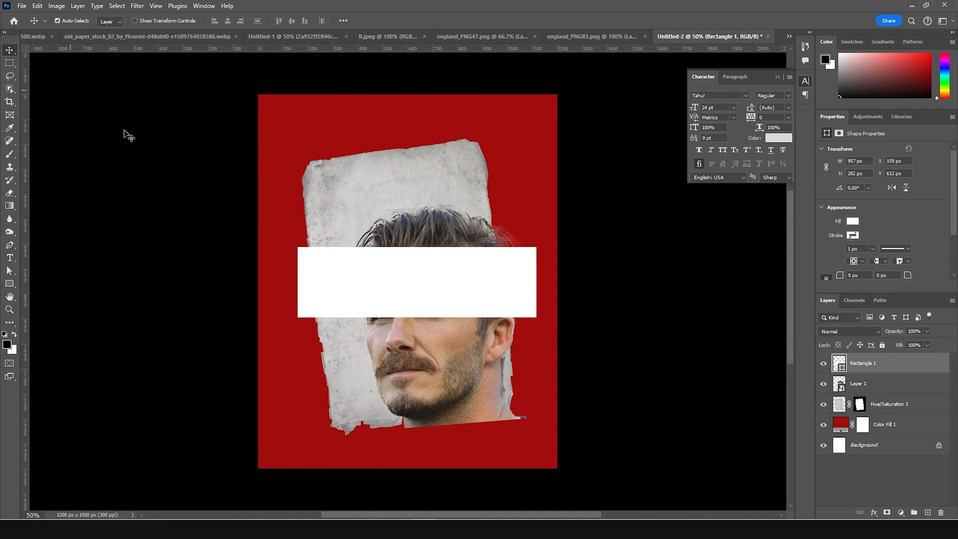
# - Move the white rectangle over the eyes and rotate it about -5.8°
pyautogui.hotkey('ctrl', 't')
pyautogui.moveTo(432, 298); pyautogui.dragTo(435, 321)
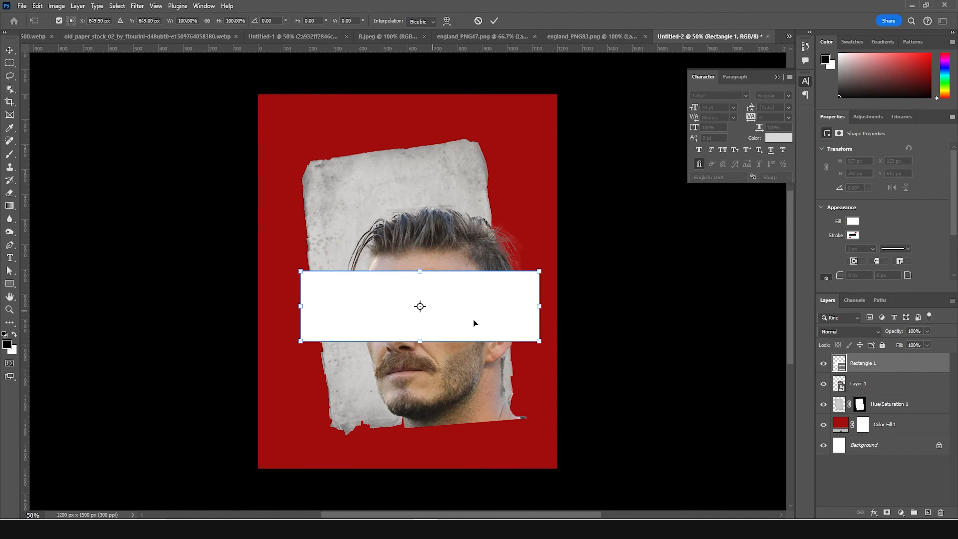
pyautogui.moveTo(557, 257); pyautogui.dragTo(479, 293)
pyautogui.press('Return')
# - Place the rectangle layer beneath the portrait and a duplicate of it above the portrait
pyautogui.moveTo(853, 369); pyautogui.dragTo(856, 393)
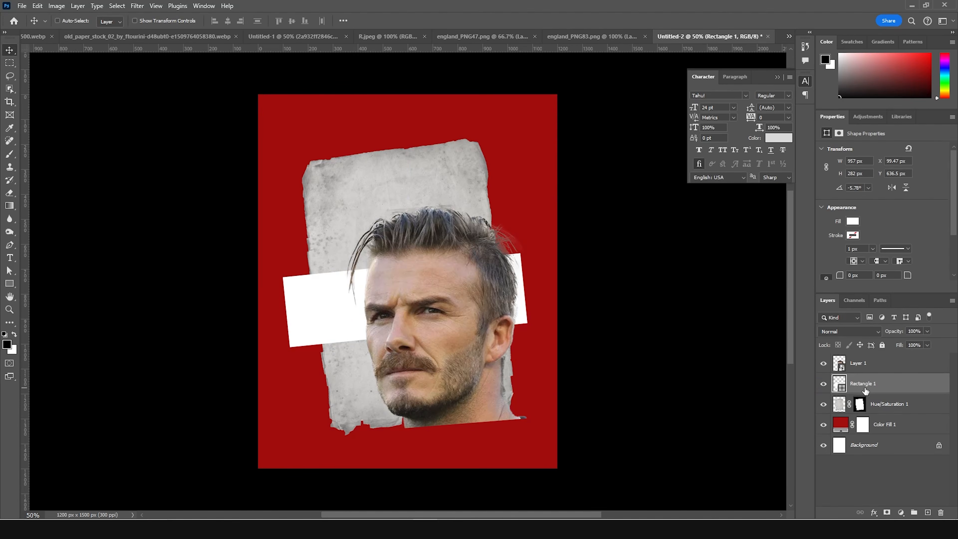
pyautogui.hotkey('ctrl', 'j')
pyautogui.moveTo(853, 385); pyautogui.dragTo(849, 359)
# - Duplicate the portrait layer, place the copy above the duplicated rectangle, and clip it to that rectangle
pyautogui.click(845, 389)
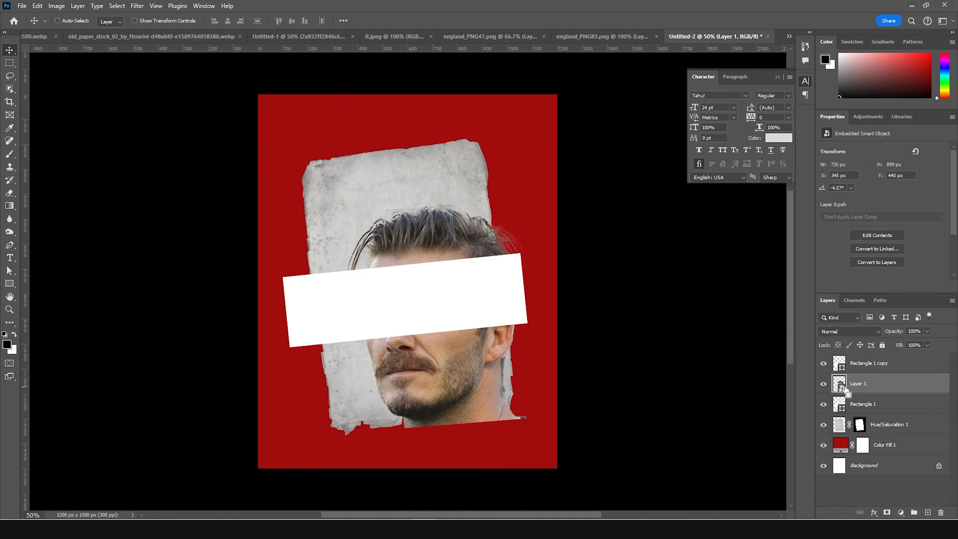
pyautogui.hotkey('ctrl', 'j')
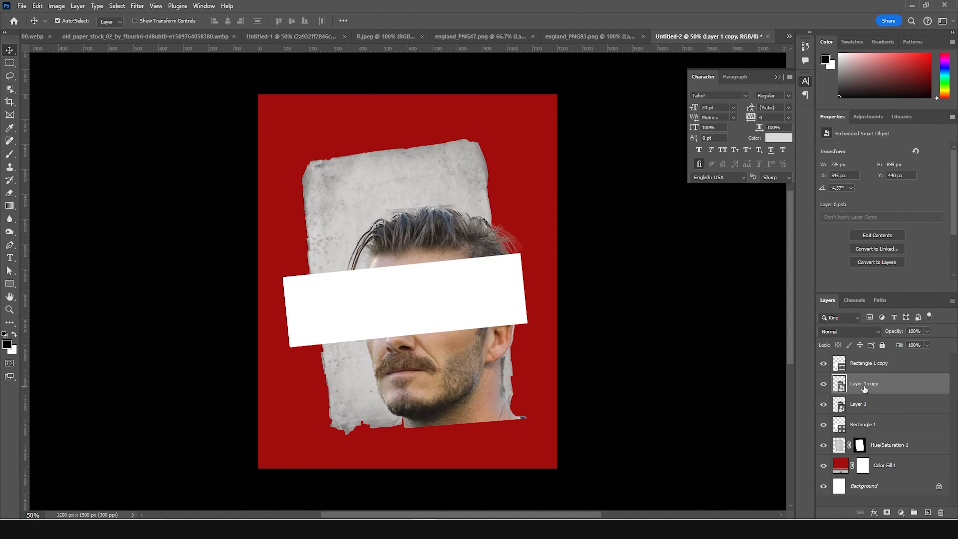
pyautogui.moveTo(862, 387); pyautogui.dragTo(865, 363)
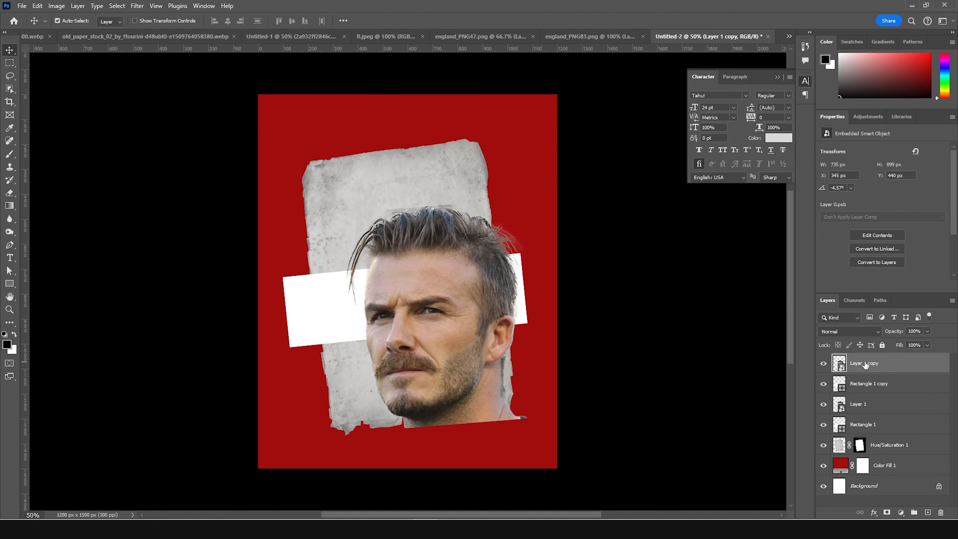
pyautogui.rightClick(875, 360)
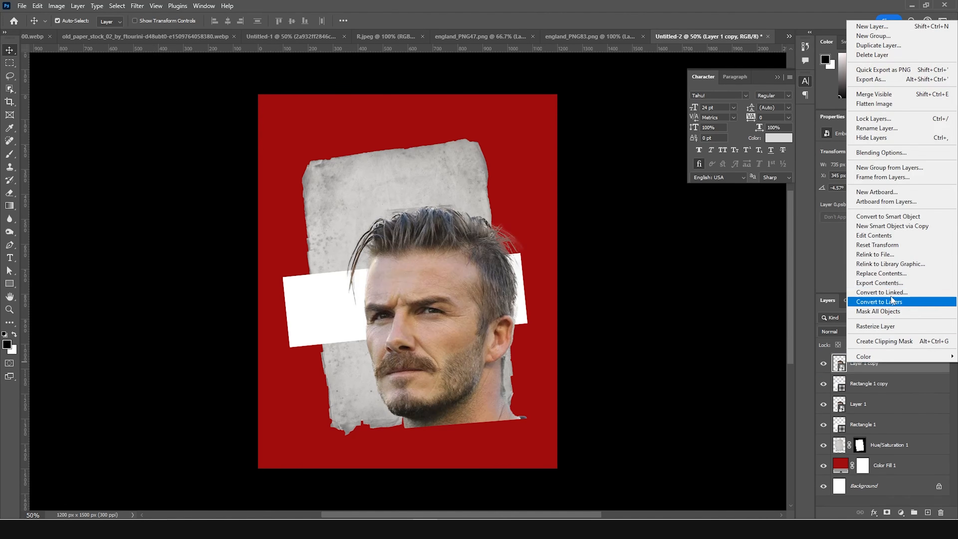
pyautogui.click(884, 341)
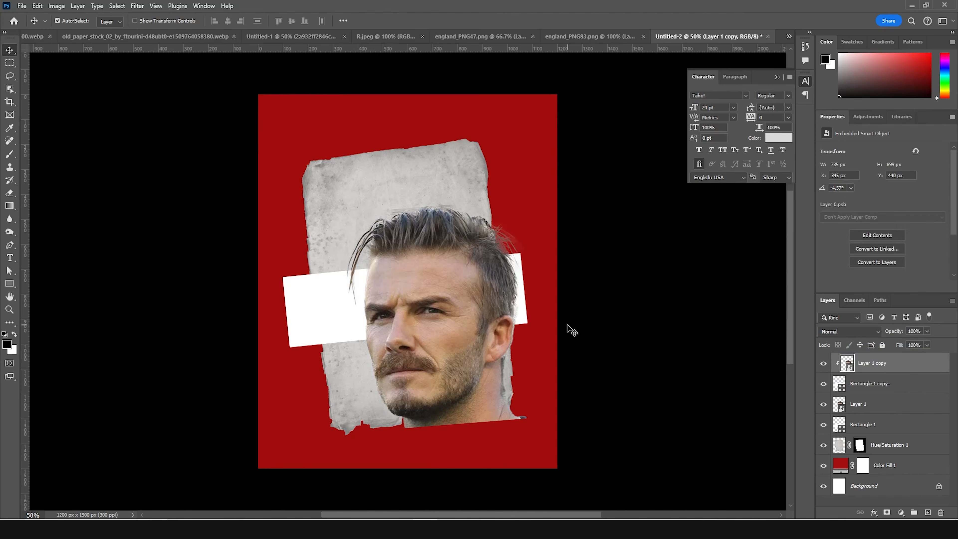
# - Scale the clipped portrait copy to about 46% and nudge it 10 px to the left
pyautogui.hotkey('ctrl', 't')
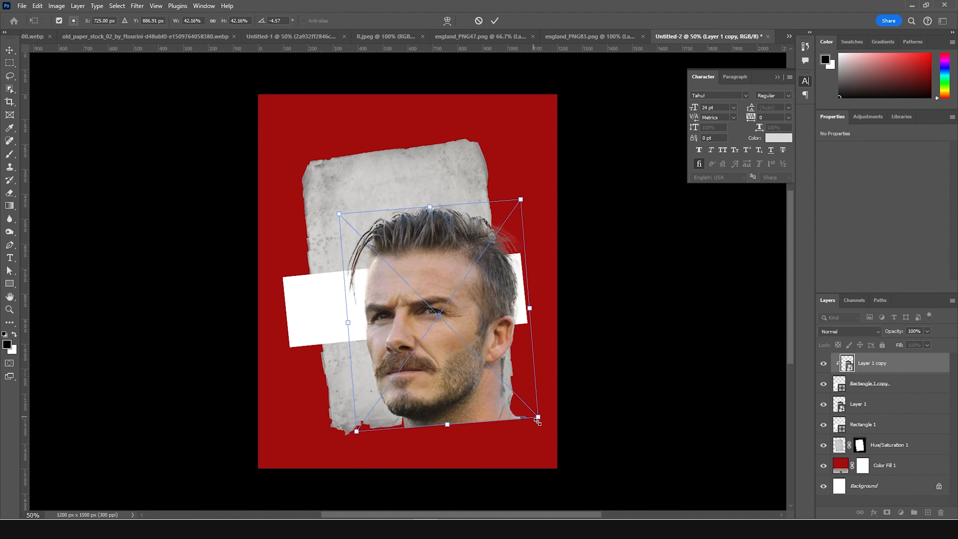
pyautogui.moveTo(539, 421); pyautogui.dragTo(553, 422)
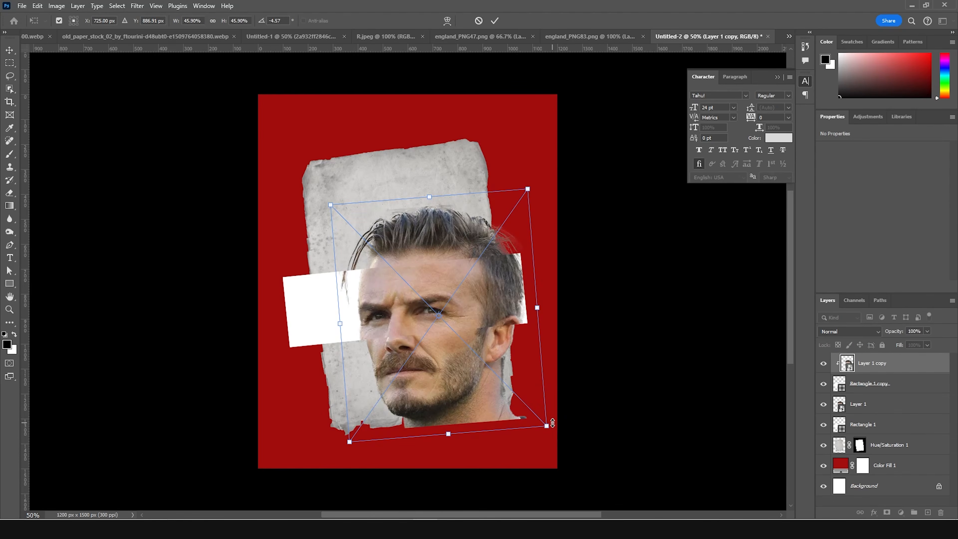
pyautogui.press('Left')
pyautogui.press('Left')
pyautogui.press('Left')
pyautogui.press('Left')
pyautogui.press('Left')
pyautogui.press('Left')
pyautogui.press('Left')
pyautogui.press('Left')
pyautogui.press('Left')
pyautogui.press('Left')
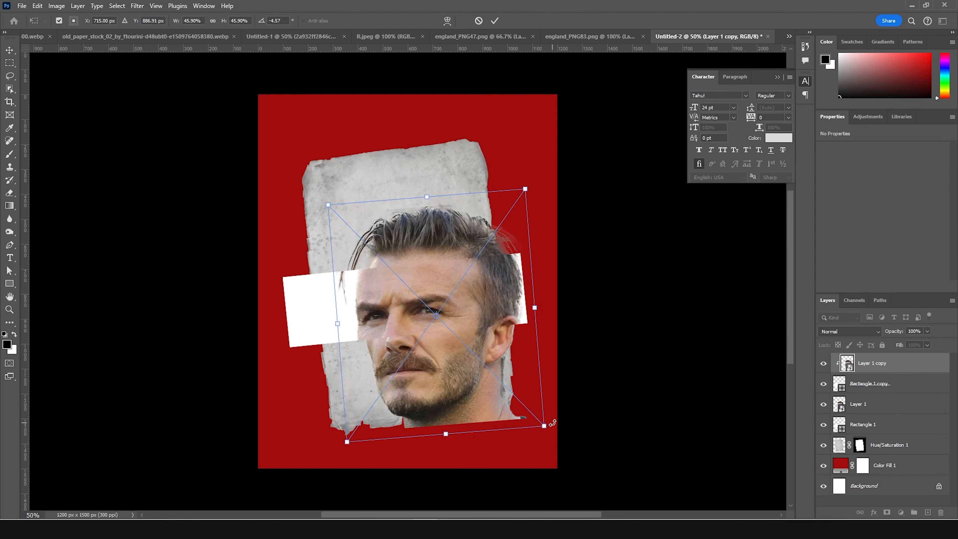
pyautogui.press('Return')
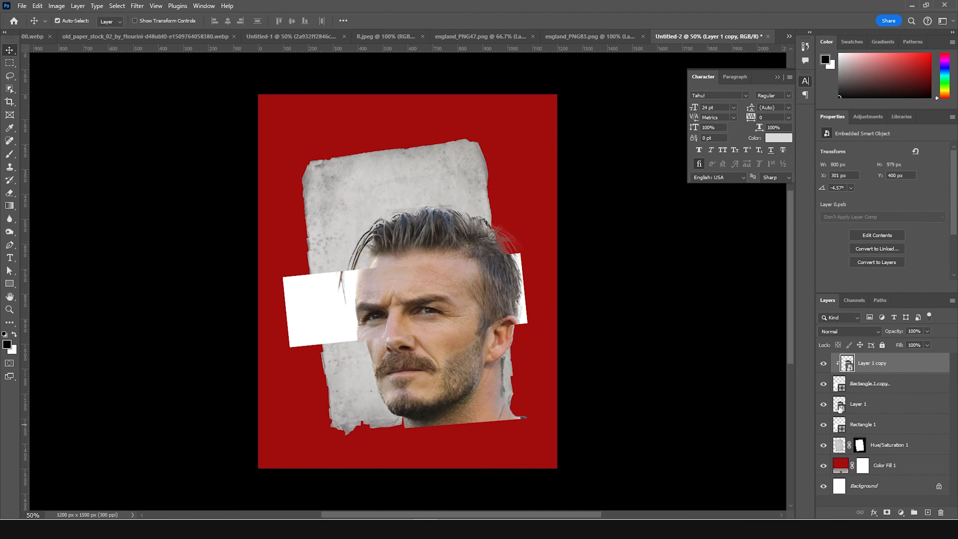
# - Add an empty layer above the original portrait and set up a soft 200 px brush with a near-black colour
pyautogui.click(846, 406)
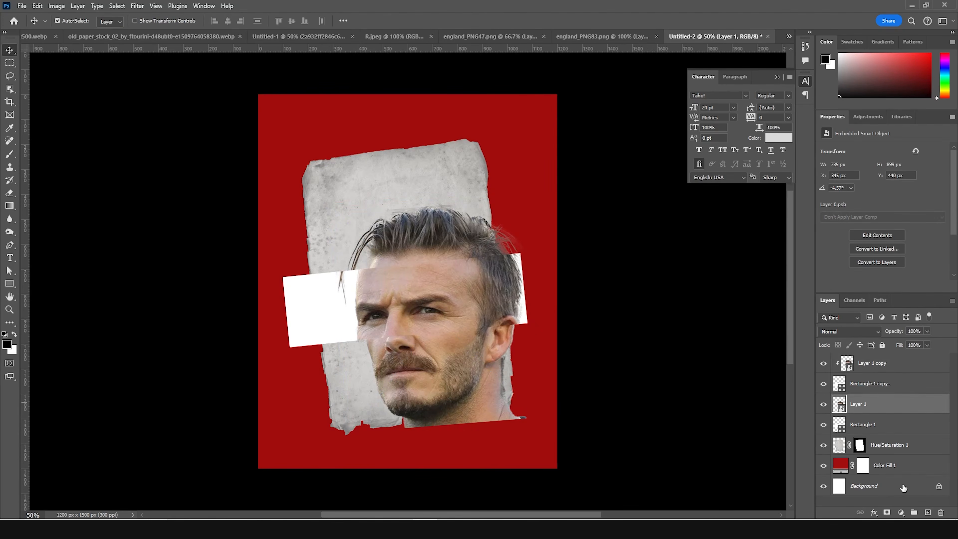
pyautogui.click(927, 512)
pyautogui.press('b')
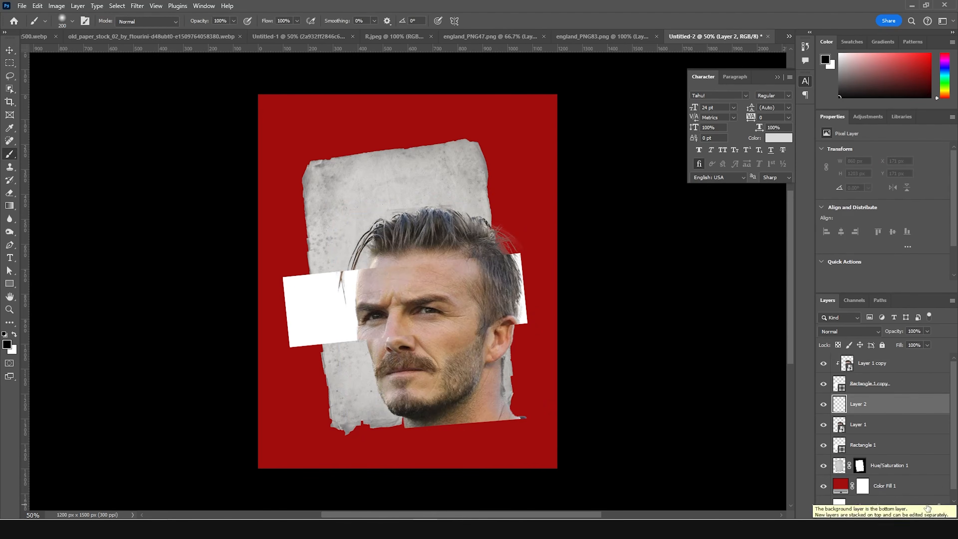
pyautogui.click(73, 21)
pyautogui.doubleClick(54, 147)
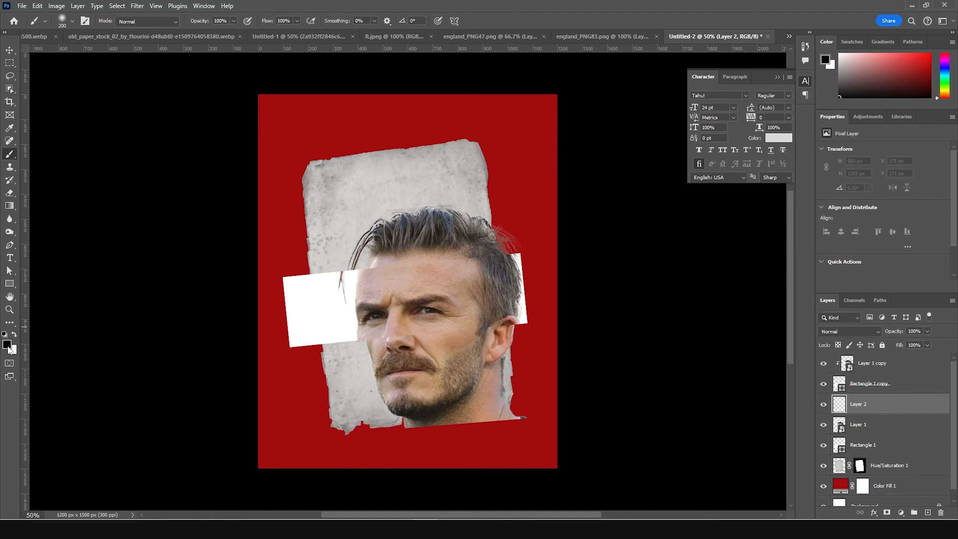
pyautogui.click(7, 344)
pyautogui.click(576, 364)
pyautogui.moveTo(576, 364); pyautogui.dragTo(575, 369)
pyautogui.press('Return')
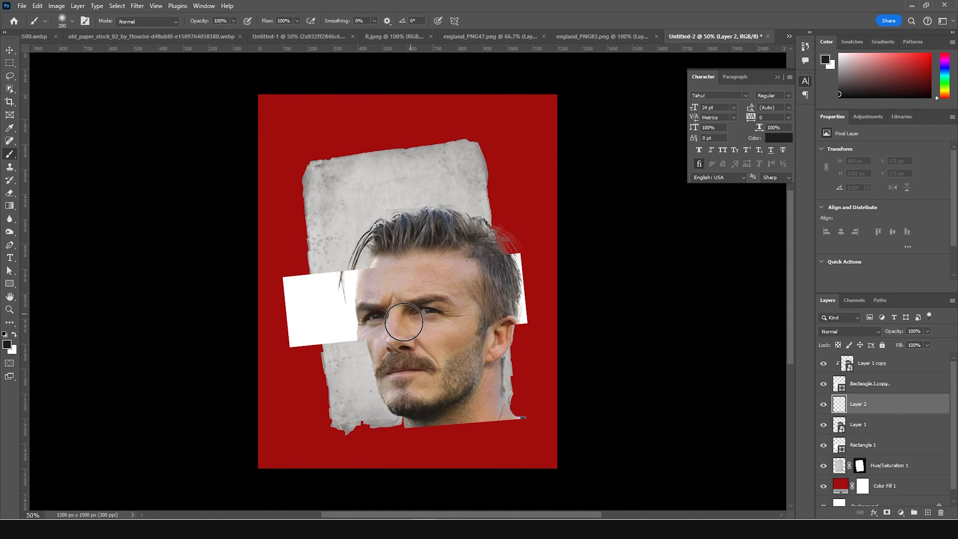
# - Paint a soft shadow on the face along the strip's lower edge and set the shadow layer's opacity to 65%
pyautogui.moveTo(511, 316); pyautogui.dragTo(364, 327)
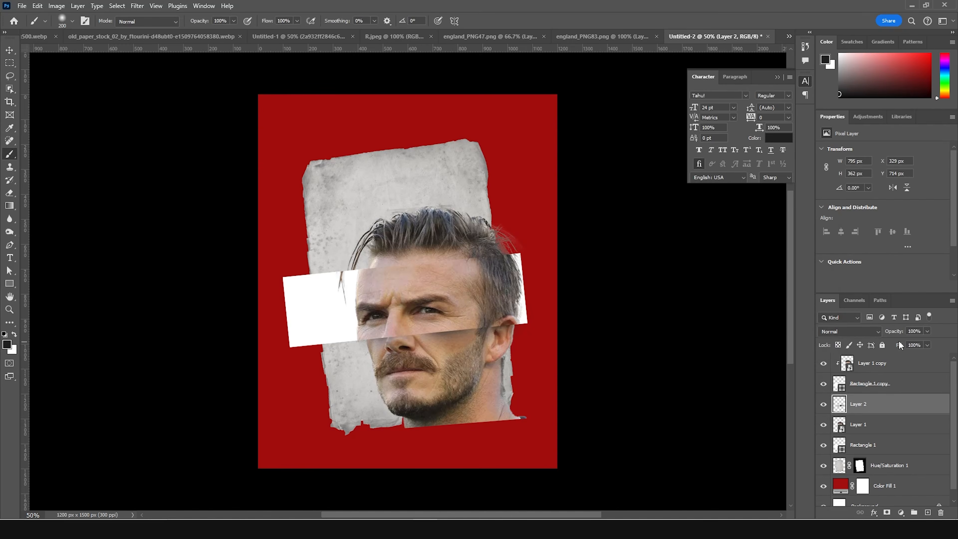
pyautogui.click(927, 332)
pyautogui.click(912, 343)
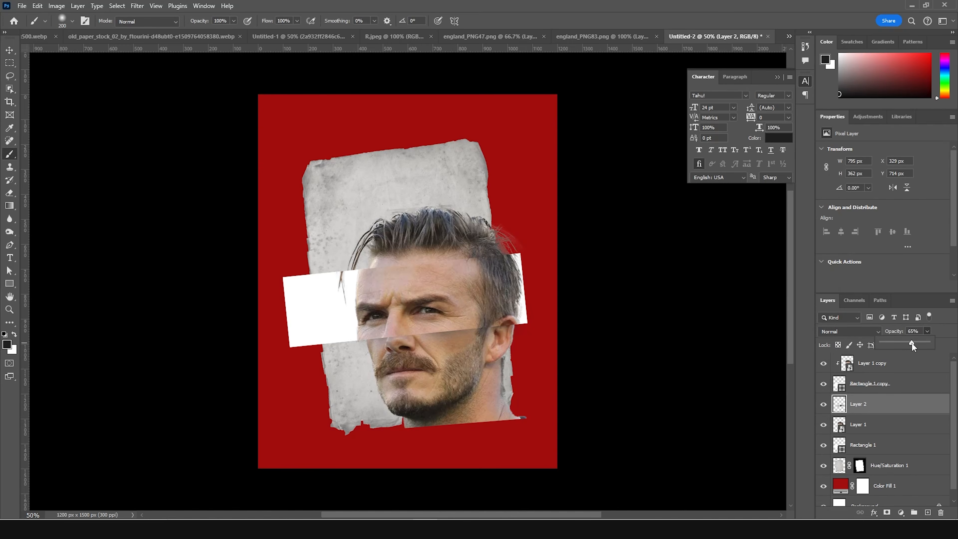
# - Paint a soft shadow on the portrait along the strip's upper edge and set the shadow layer's opacity to 59%
pyautogui.moveTo(499, 271); pyautogui.dragTo(468, 280)
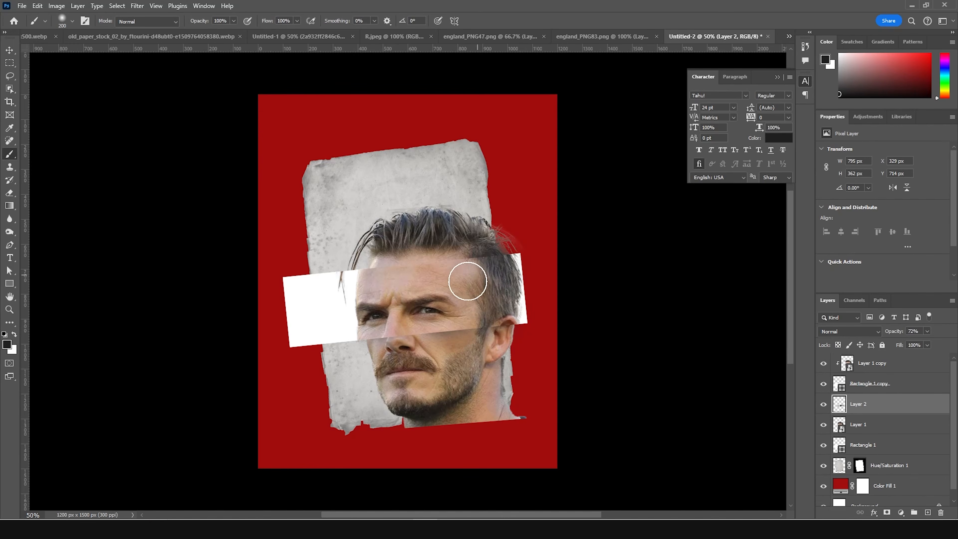
pyautogui.hotkey('ctrl', 'z')
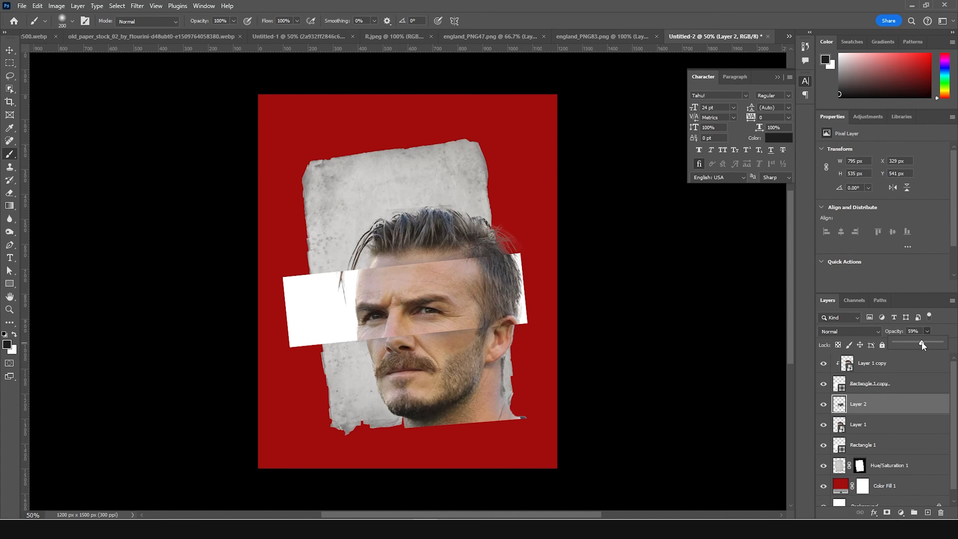
pyautogui.click(9, 50)
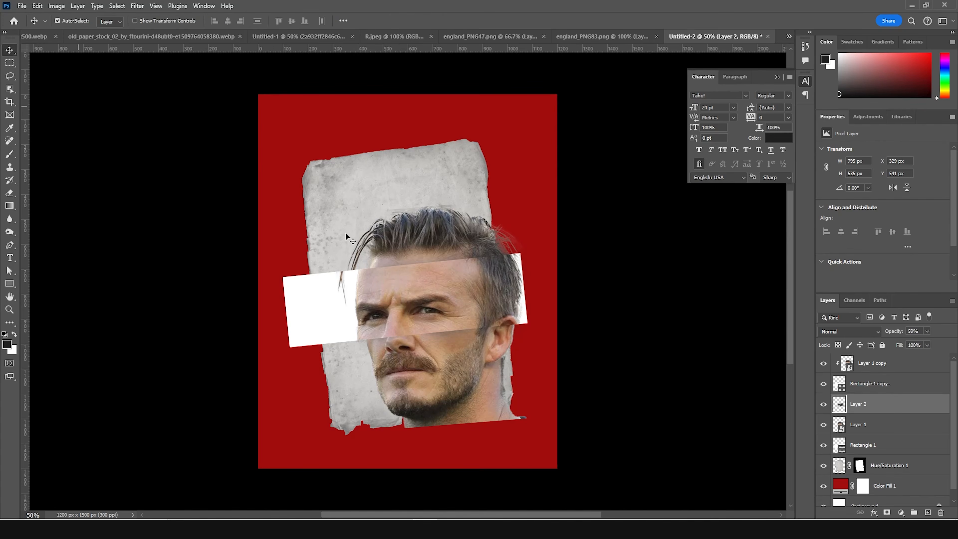
# - Duplicate the strip rectangle beneath itself, scale the copy to about 94%, and offset it up and to the right
pyautogui.click(844, 389)
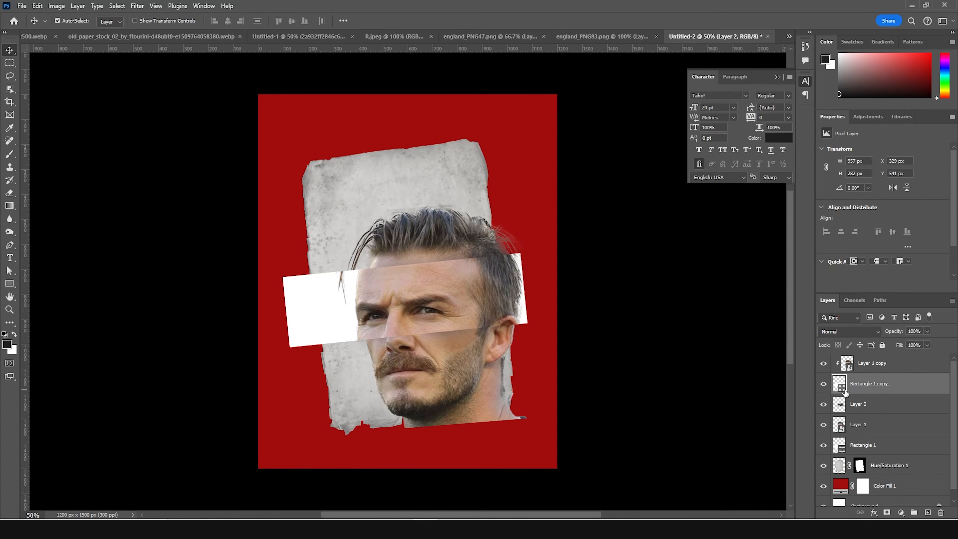
pyautogui.moveTo(845, 392); pyautogui.dragTo(845, 412)
pyautogui.hotkey('ctrl', 't')
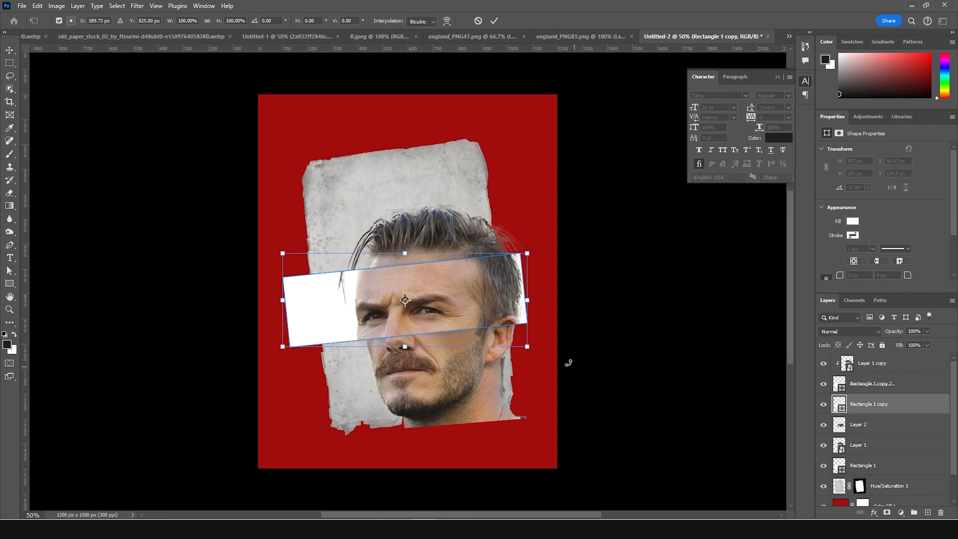
pyautogui.moveTo(530, 349); pyautogui.dragTo(522, 347)
pyautogui.moveTo(491, 316); pyautogui.dragTo(517, 307)
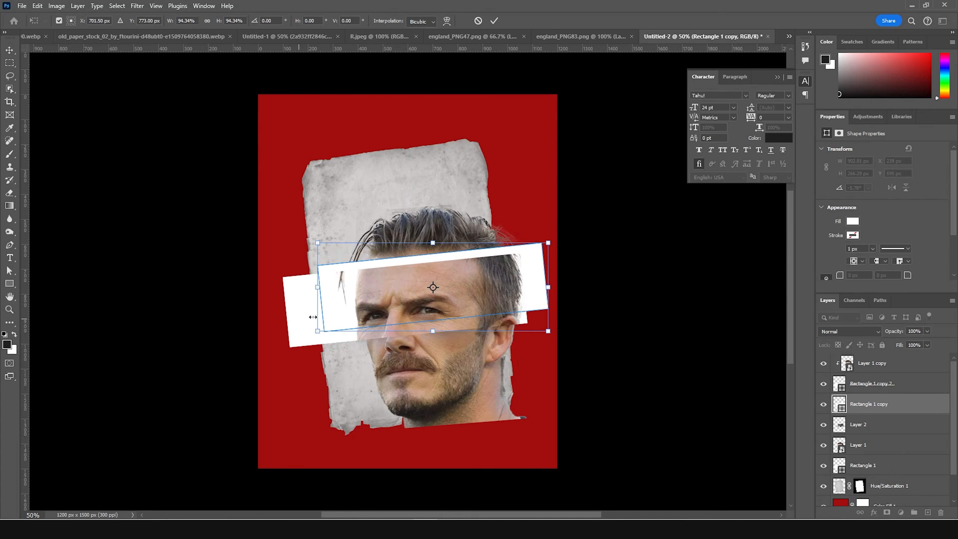
pyautogui.press('Up')
pyautogui.press('Up')
pyautogui.press('Up')
pyautogui.press('Up')
pyautogui.press('Up')
pyautogui.press('Up')
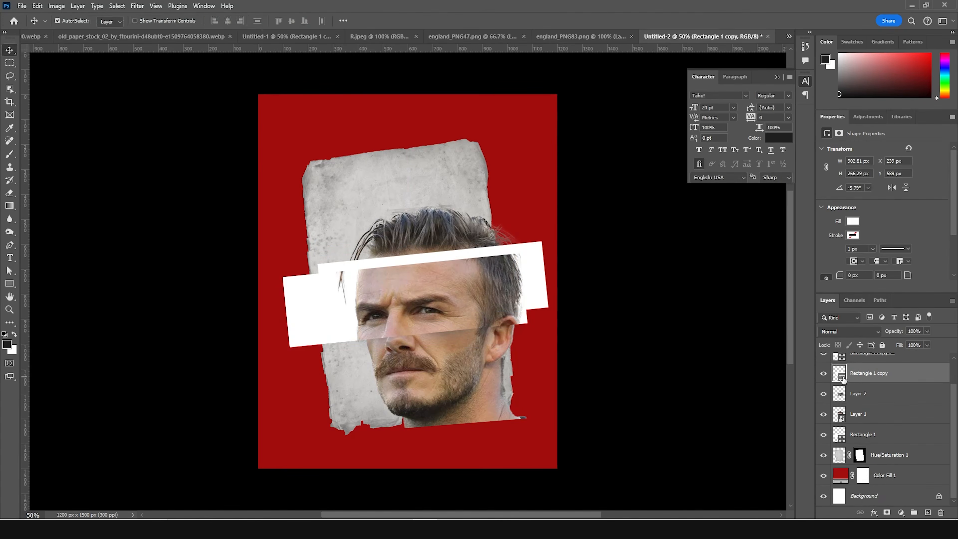
# - Set the offset rear rectangle's fill colour to #ebd7b0
pyautogui.doubleClick(840, 377)
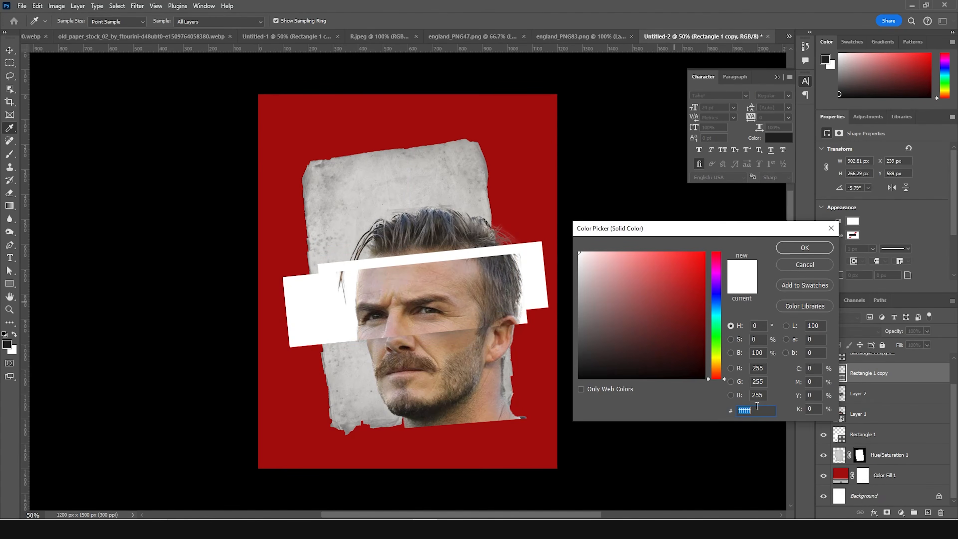
pyautogui.write('ebd7b0')
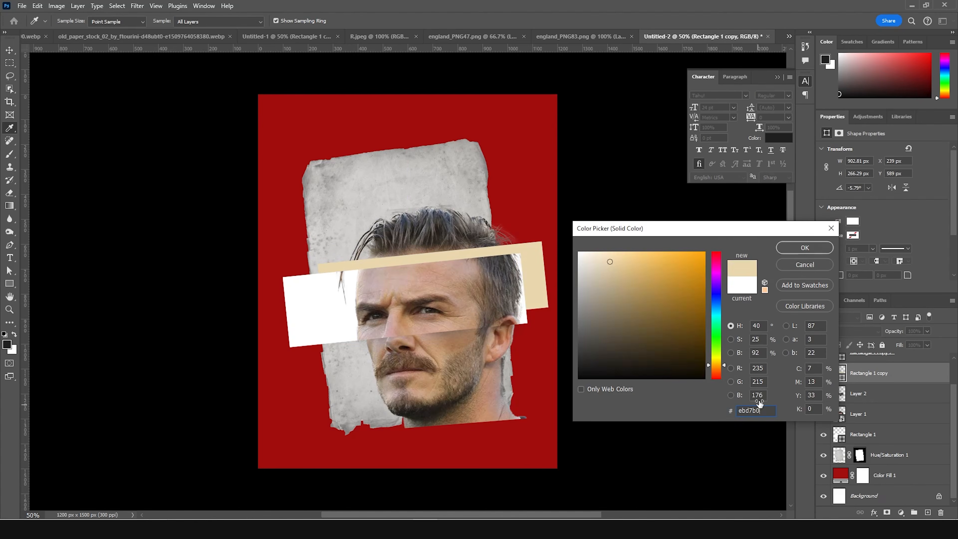
pyautogui.click(805, 248)
pyautogui.hotkey('ctrl', 'j')
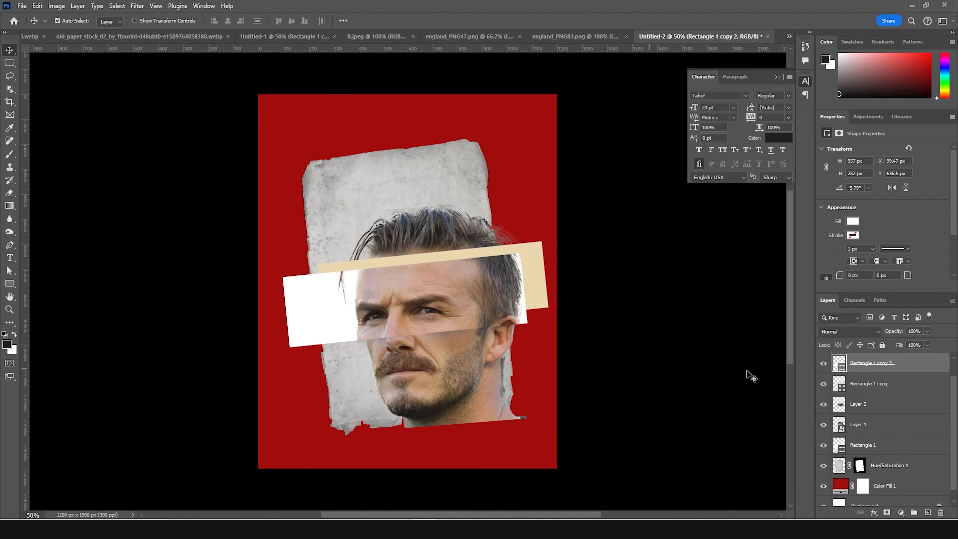
# - Recolour the white strip rectangle behind the eyes to a dark grey, sampling the portrait's hair as the starting colour
pyautogui.doubleClick(841, 367)
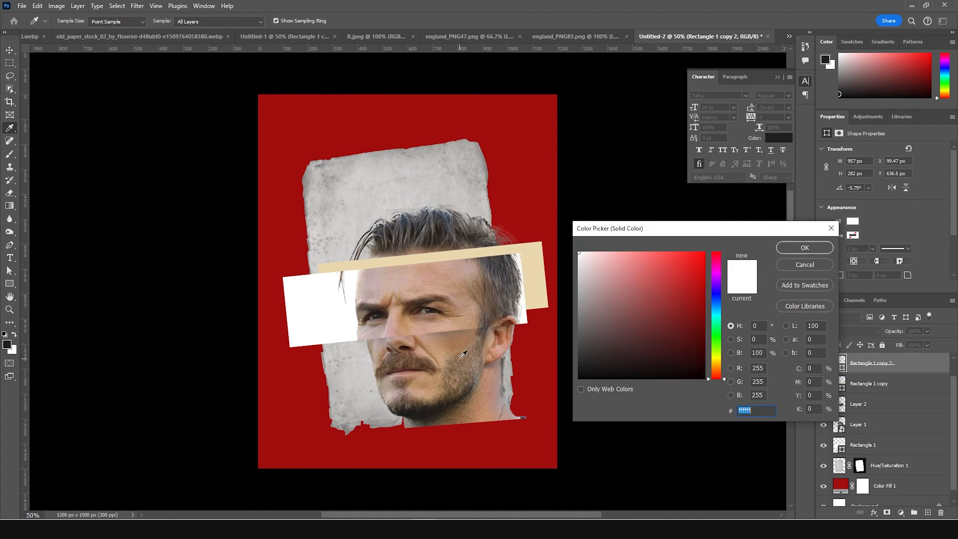
pyautogui.click(511, 315)
pyautogui.click(520, 305)
pyautogui.click(519, 294)
pyautogui.click(516, 288)
pyautogui.click(515, 286)
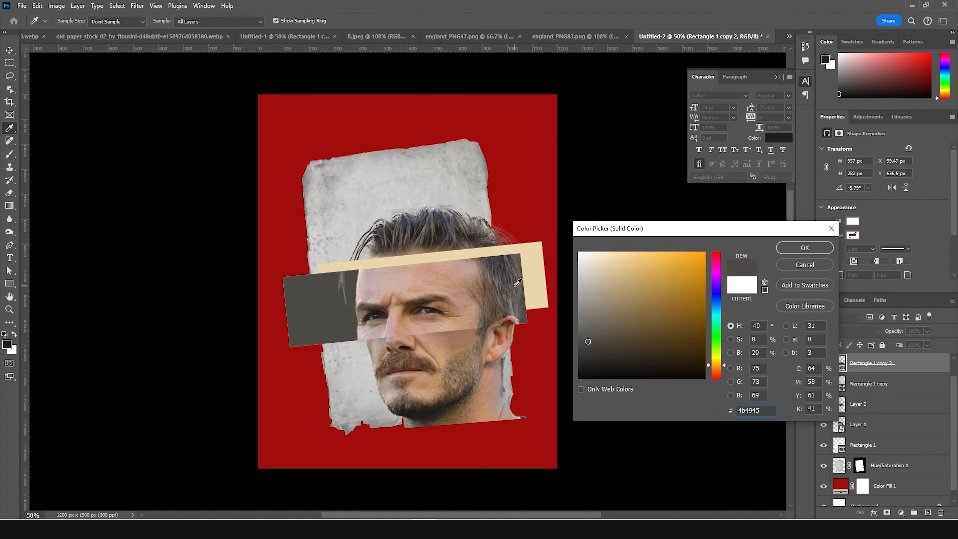
pyautogui.click(514, 284)
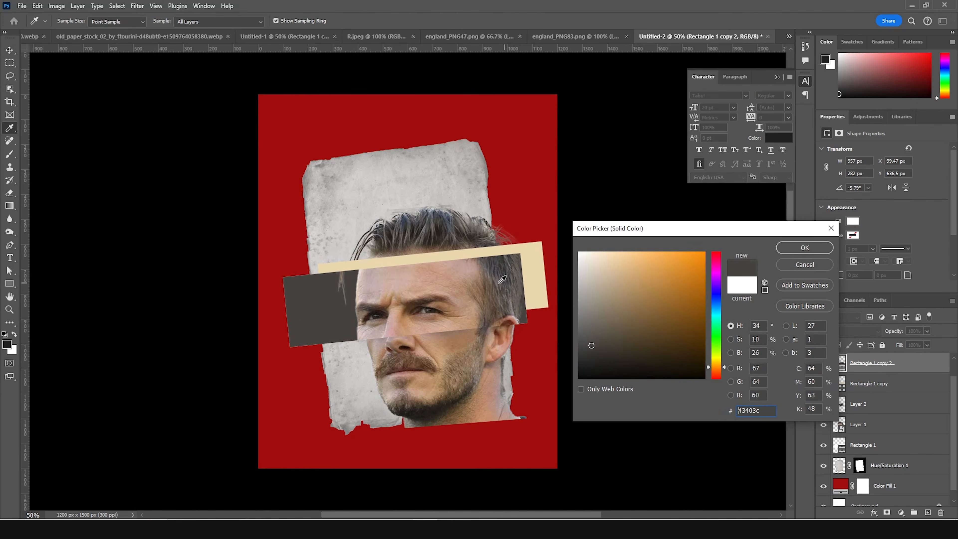
pyautogui.click(510, 263)
pyautogui.click(506, 270)
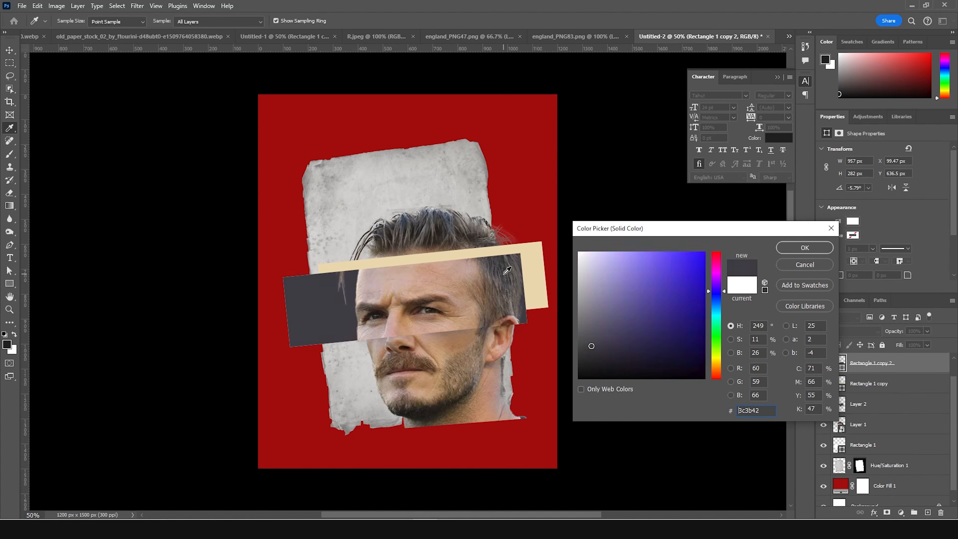
pyautogui.click(504, 264)
pyautogui.click(508, 274)
pyautogui.click(584, 358)
pyautogui.click(581, 347)
pyautogui.click(584, 347)
pyautogui.click(804, 248)
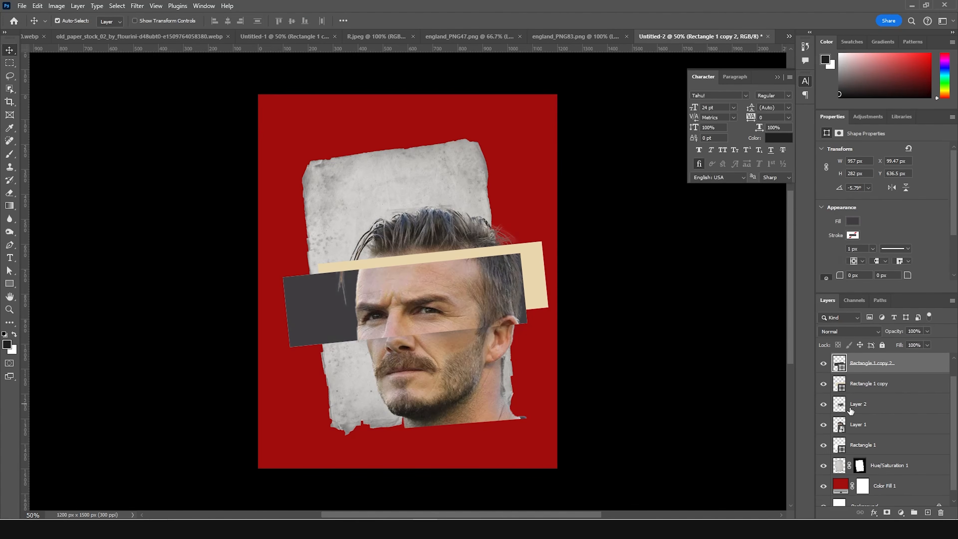
# - Narrow the dark strip rectangle to about 91% of its width from its left edge
pyautogui.hotkey('ctrl', 't')
pyautogui.moveTo(283, 301); pyautogui.dragTo(306, 294)
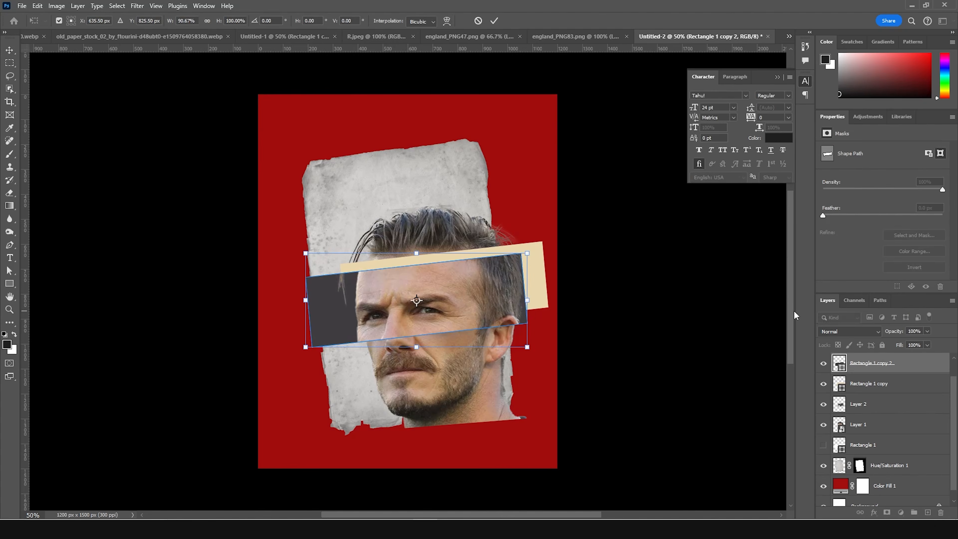
pyautogui.press('Return')
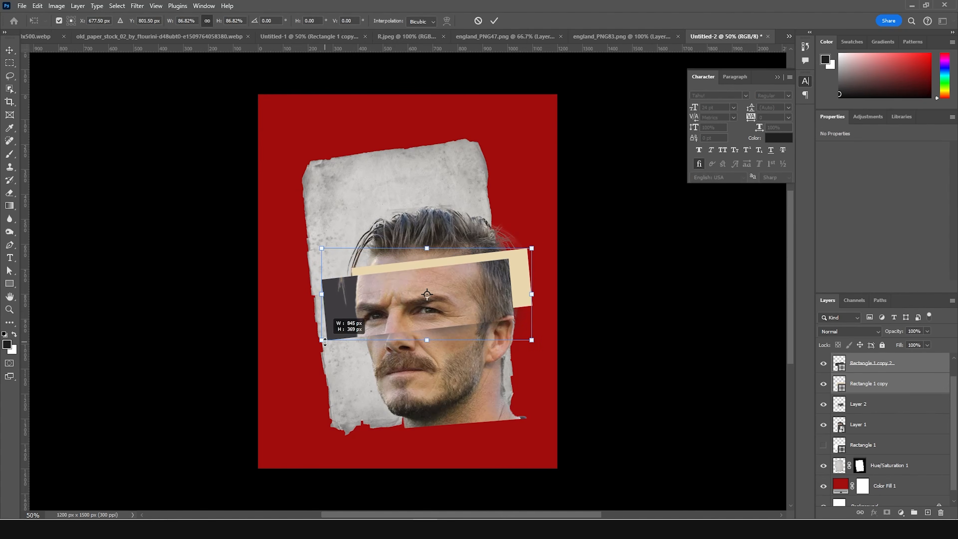
# - Scale the dark and beige rectangles together to about 87% and shift them slightly right behind the eye strip
pyautogui.moveTo(324, 341); pyautogui.dragTo(325, 341)
pyautogui.moveTo(423, 314); pyautogui.dragTo(431, 312)
pyautogui.press('Return')
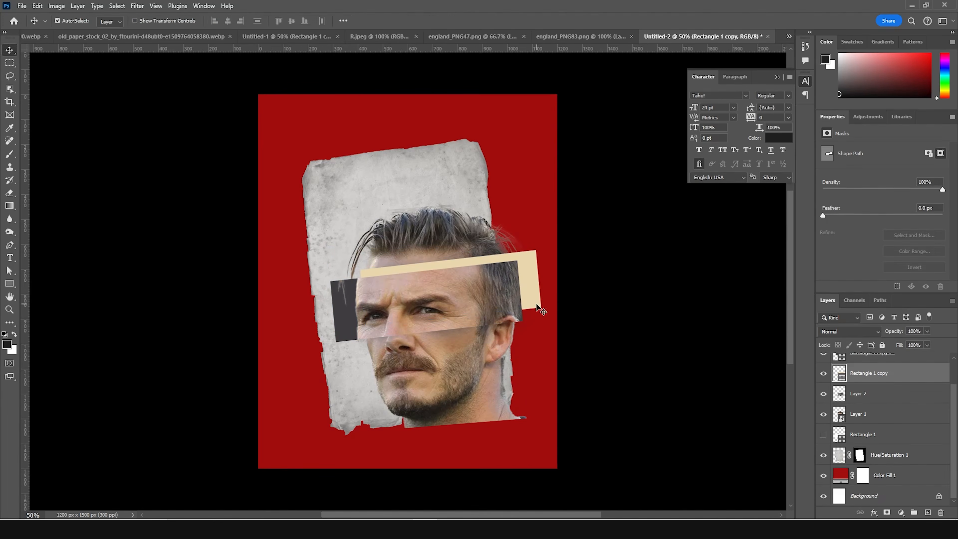
# - Create a paragraph text box over the torn paper and set its placeholder text to Times New Roman at 4 pt
pyautogui.click(10, 259)
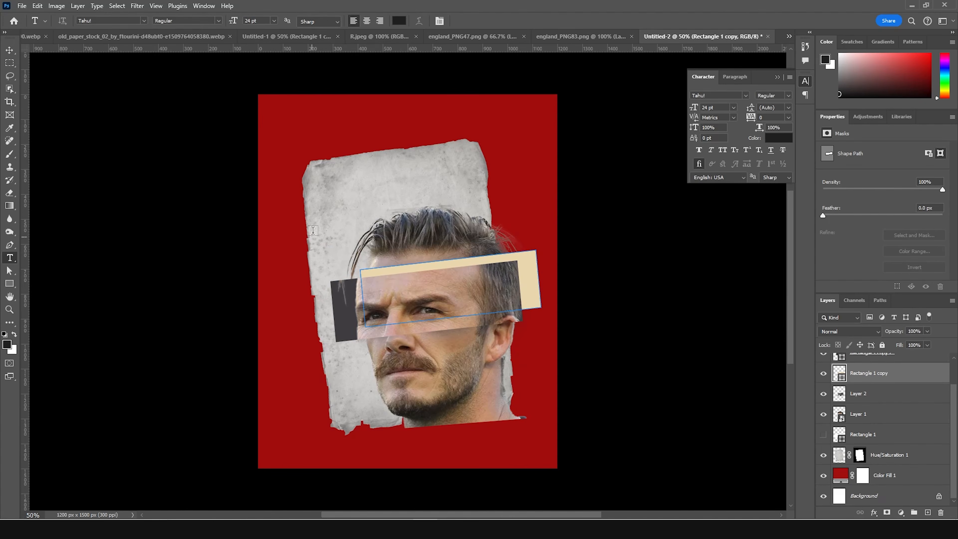
pyautogui.moveTo(314, 185); pyautogui.dragTo(490, 419)
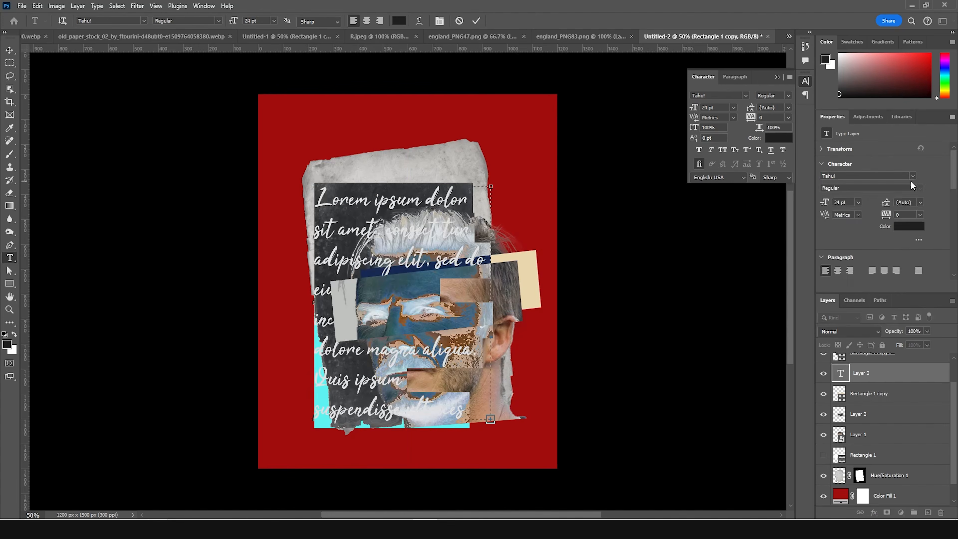
pyautogui.click(912, 176)
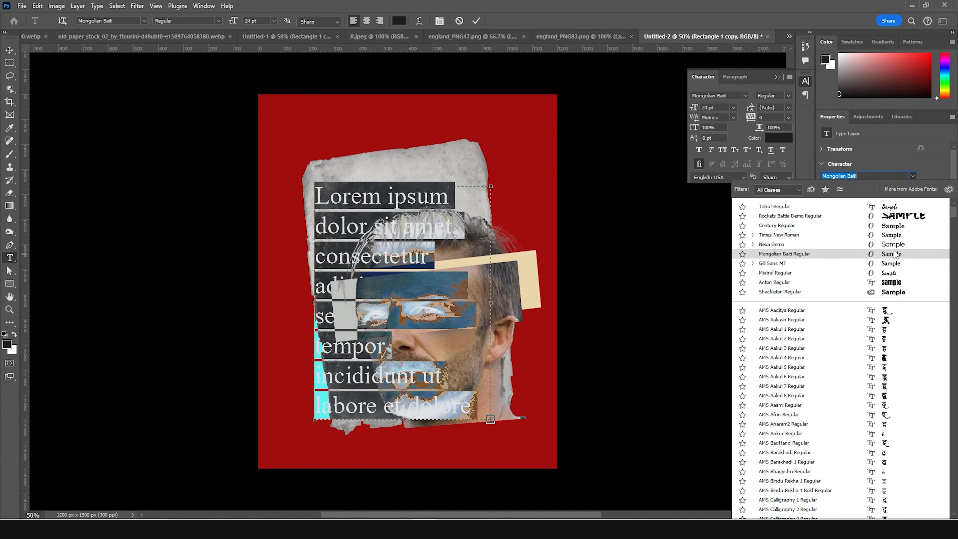
pyautogui.click(895, 234)
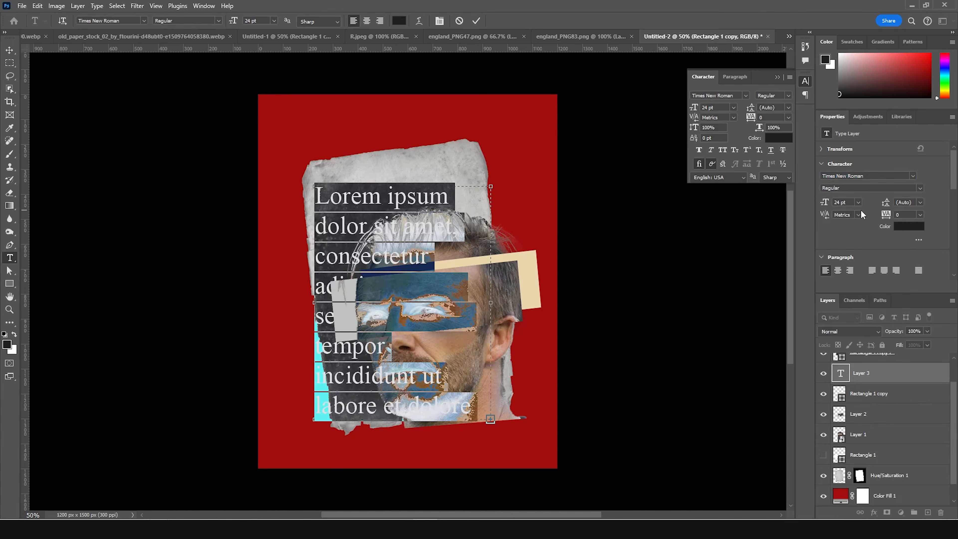
pyautogui.press('Down')
pyautogui.press('Down')
pyautogui.press('Down')
pyautogui.press('Down')
pyautogui.press('Down')
pyautogui.press('Down')
pyautogui.press('Down')
pyautogui.press('Down')
pyautogui.press('Down')
pyautogui.press('Down')
pyautogui.press('Down')
pyautogui.press('Down')
pyautogui.press('Down')
pyautogui.press('Down')
pyautogui.press('Down')
pyautogui.press('Down')
pyautogui.press('Down')
pyautogui.press('Down')
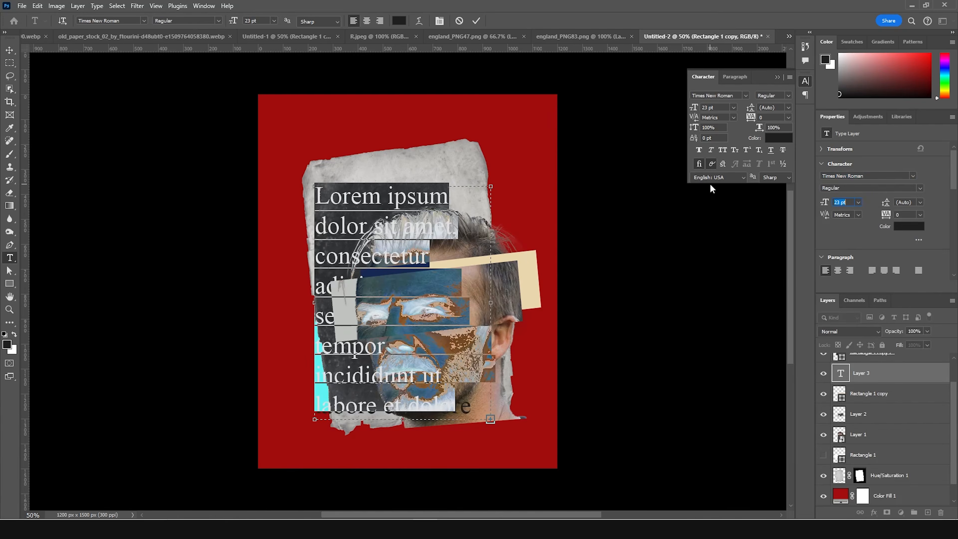
pyautogui.press('Down')
pyautogui.press('Down')
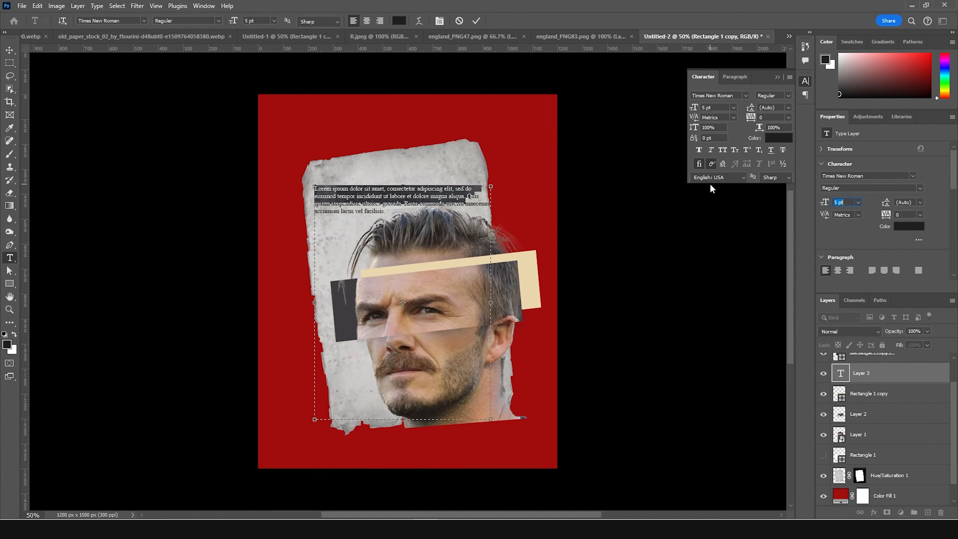
# - Fill the text box down to its lower edge with repeated copies of the Lorem ipsum paragraph
pyautogui.hotkey('ctrl', 'v')
pyautogui.hotkey('ctrl', 'v')
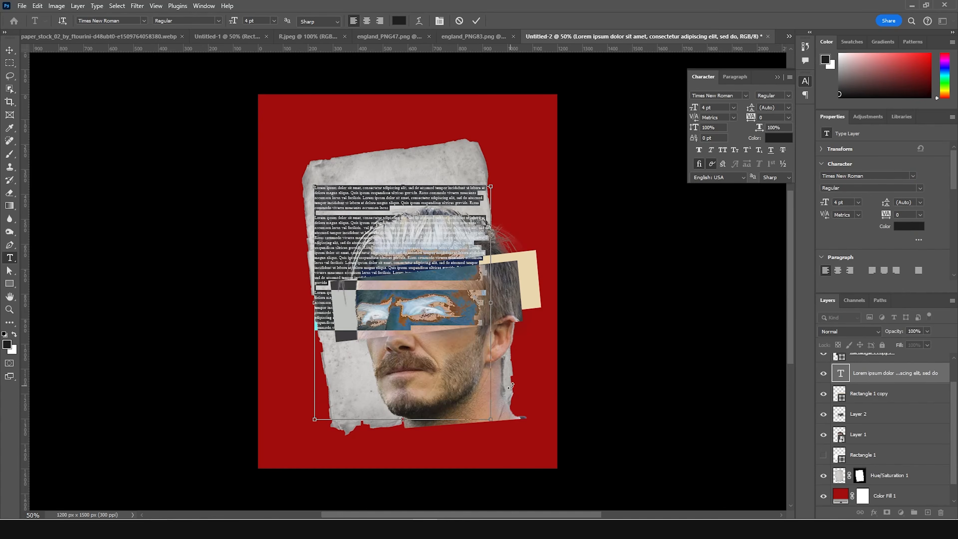
pyautogui.hotkey('ctrl', 'c')
pyautogui.hotkey('ctrl', 'v')
pyautogui.hotkey('ctrl', 'v')
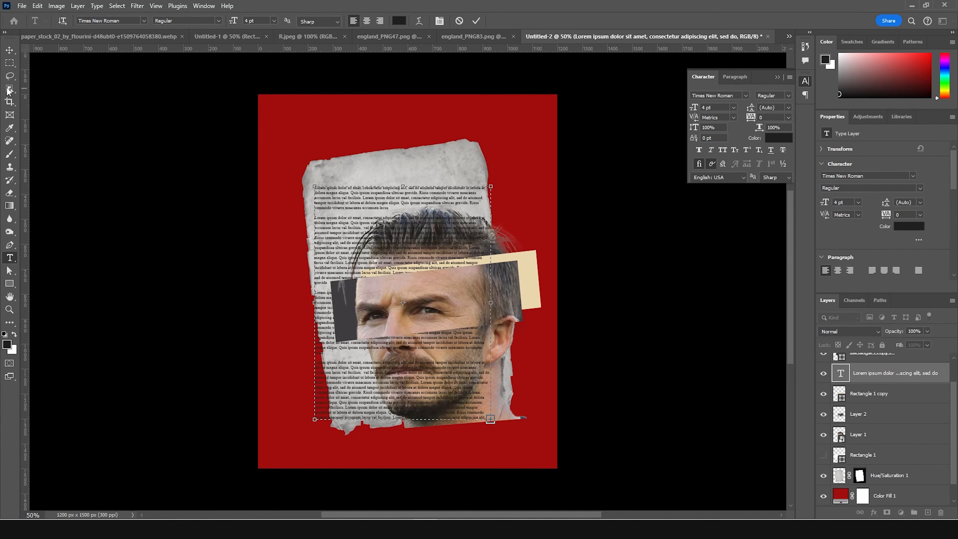
pyautogui.click(9, 52)
# - Move the text layer directly above the torn paper layer, then rotate it about -6.5° and scale it to about 98% to fit the paper
pyautogui.moveTo(839, 374); pyautogui.dragTo(848, 464)
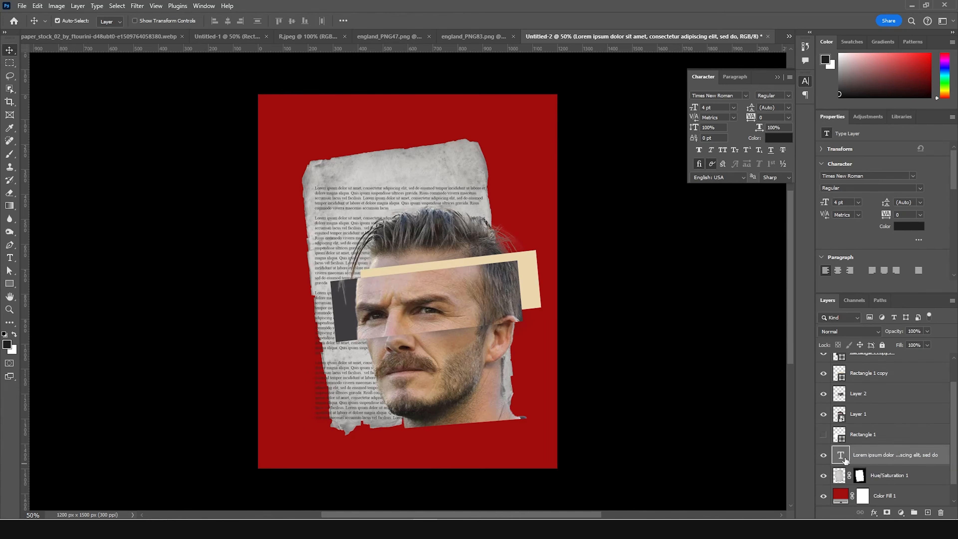
pyautogui.hotkey('ctrl', 't')
pyautogui.moveTo(507, 170); pyautogui.dragTo(486, 162)
pyautogui.moveTo(505, 407); pyautogui.dragTo(496, 396)
pyautogui.moveTo(362, 237); pyautogui.dragTo(367, 216)
pyautogui.moveTo(505, 385); pyautogui.dragTo(508, 391)
pyautogui.moveTo(480, 135); pyautogui.dragTo(490, 135)
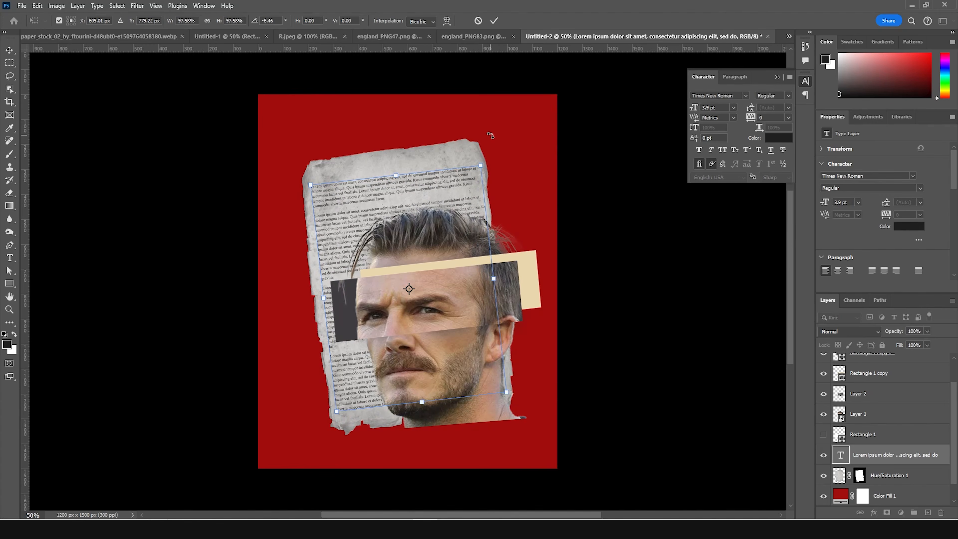
pyautogui.press('Return')
# - Copy the Tower Bridge image from england_PNG83.png into the poster and place it at the poster's lower-left area
pyautogui.click(473, 36)
pyautogui.moveTo(483, 242); pyautogui.dragTo(368, 415)
pyautogui.moveTo(334, 451); pyautogui.dragTo(334, 451)
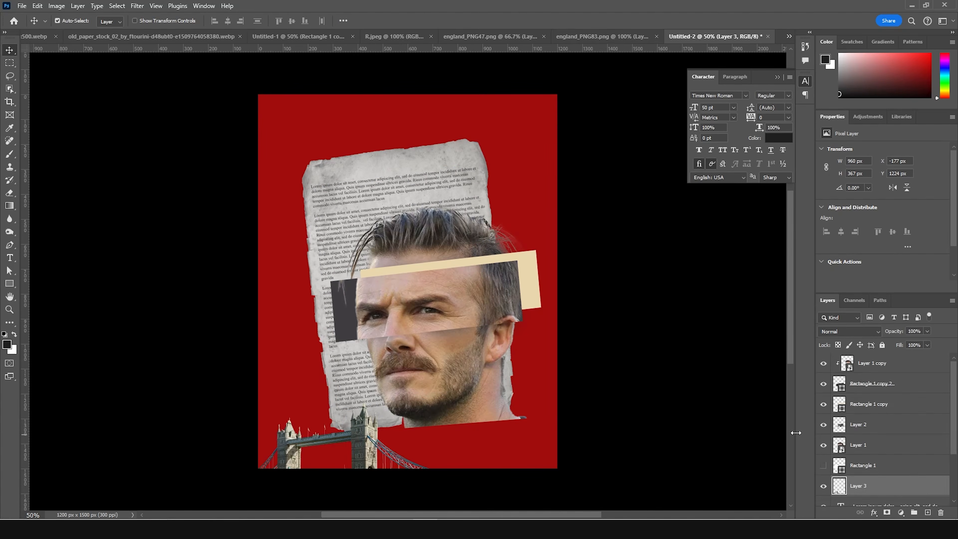
# - Scale the bridge to about 144%, rotate it about -12.6°, and position it running off the poster's lower-left edge
pyautogui.hotkey('ctrl', 't')
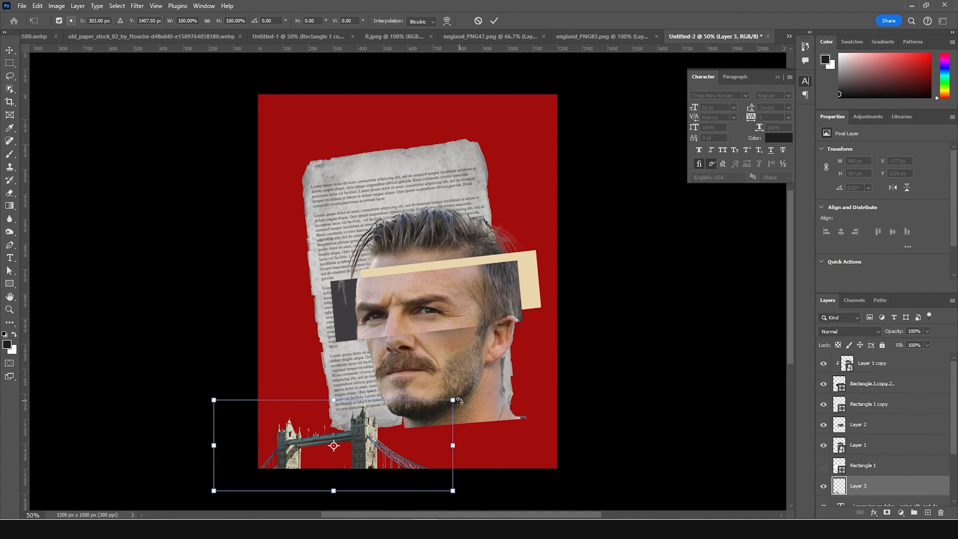
pyautogui.moveTo(461, 398); pyautogui.dragTo(567, 385)
pyautogui.moveTo(395, 436); pyautogui.dragTo(359, 408)
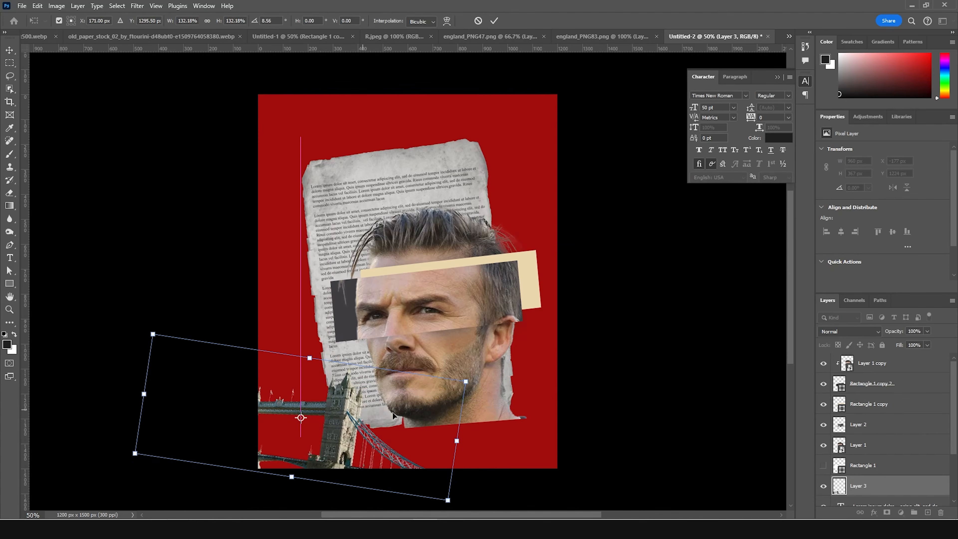
pyautogui.moveTo(515, 368); pyautogui.dragTo(485, 295)
pyautogui.moveTo(382, 418)
pyautogui.mouseDown()
pyautogui.moveTo(392, 451)
pyautogui.moveTo(394, 437)
pyautogui.moveTo(373, 428)
pyautogui.mouseUp()
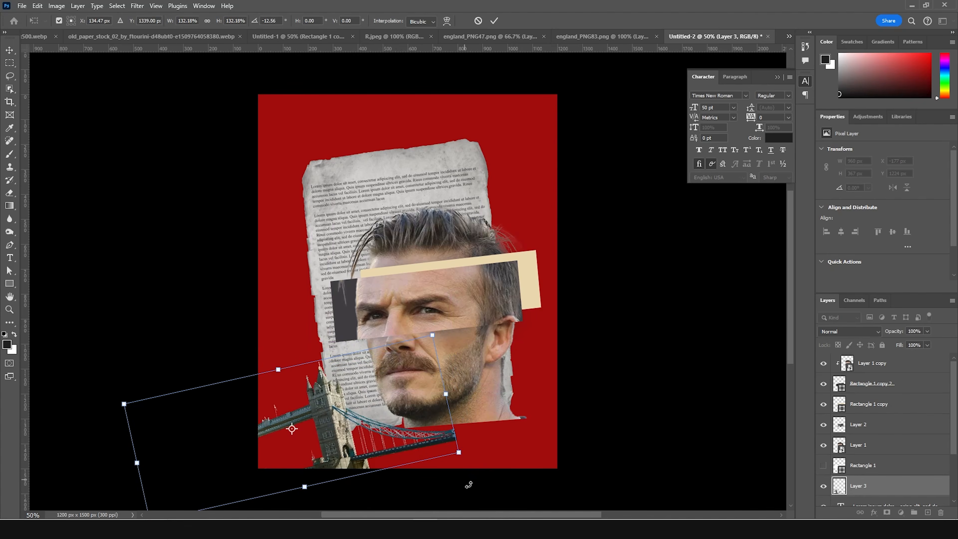
pyautogui.moveTo(456, 454); pyautogui.dragTo(481, 451)
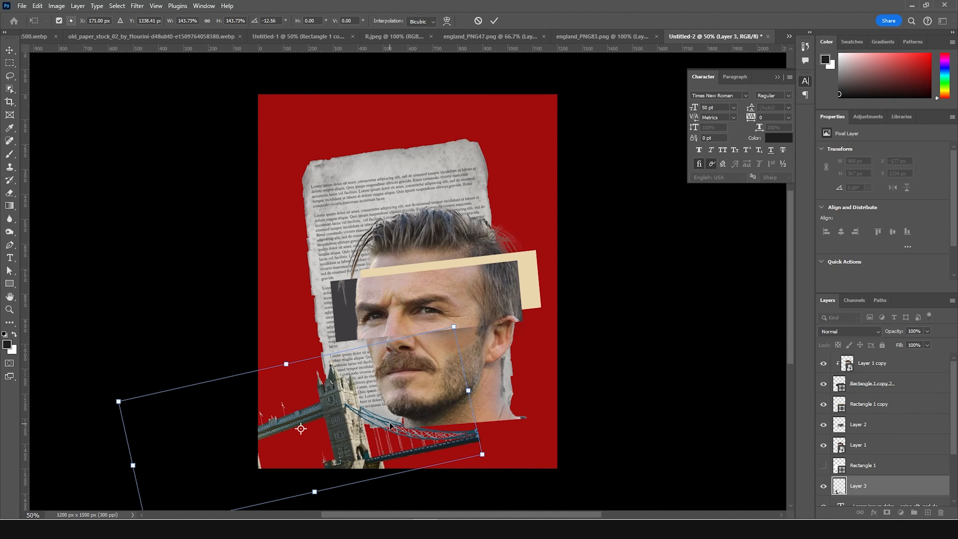
pyautogui.press('Return')
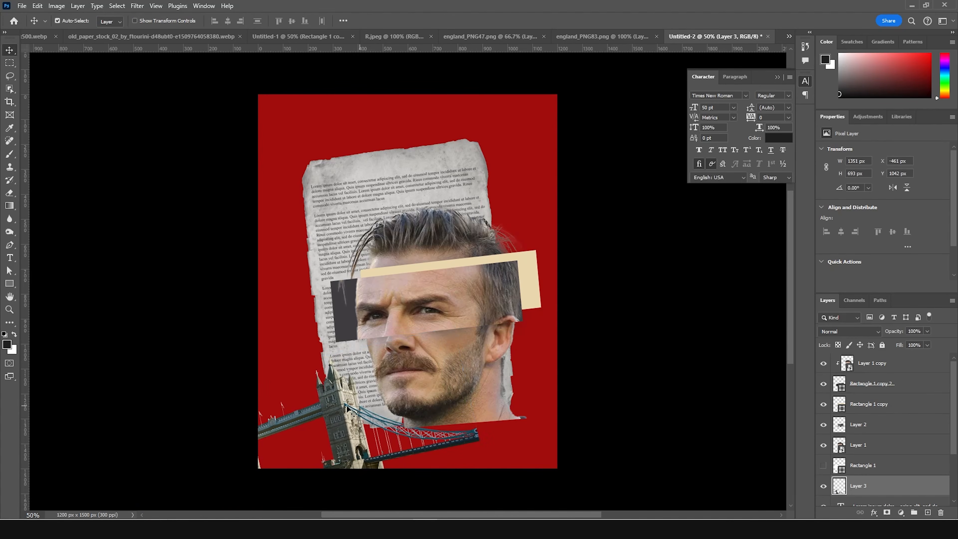
# - Draw a dark 320 px circle in the poster's lower-right corner and move its layer to the top of the stack
pyautogui.click(14, 285)
pyautogui.click(50, 294)
pyautogui.moveTo(466, 384); pyautogui.dragTo(527, 462)
pyautogui.moveTo(838, 484); pyautogui.dragTo(854, 361)
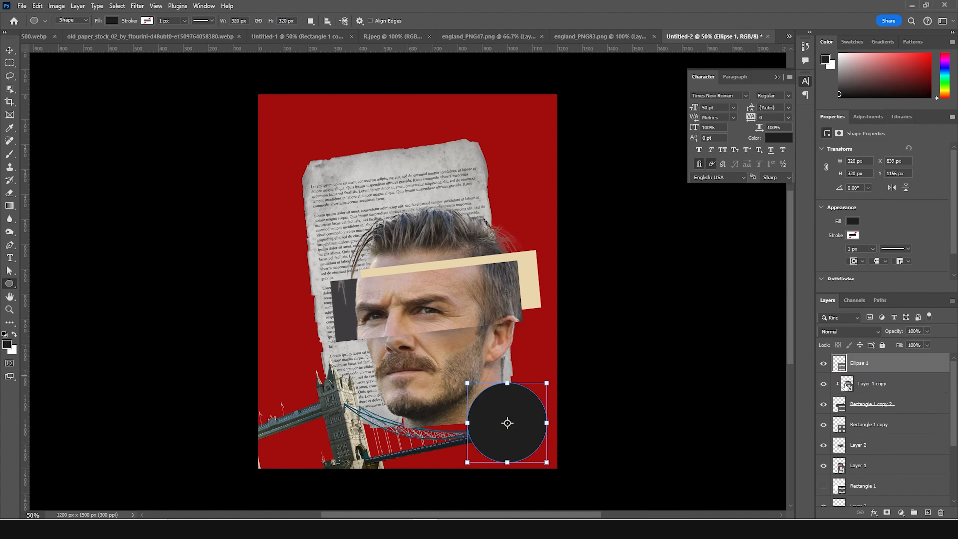
# - Duplicate the circle as a 116 px copy at the torn paper's left edge, with its layer directly above Color Fill 1
pyautogui.click(10, 49)
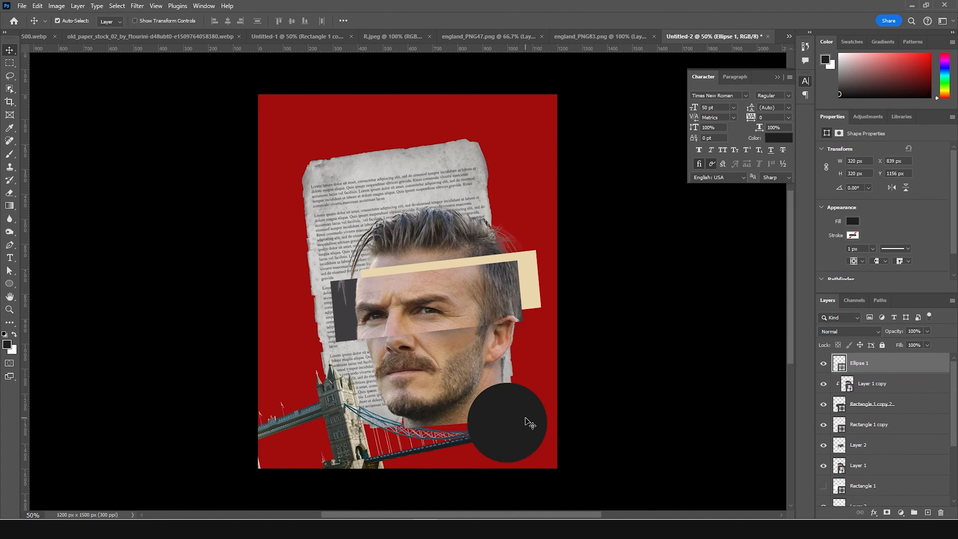
pyautogui.hotkey('ctrl', 'j')
pyautogui.hotkey('ctrl', 't')
pyautogui.moveTo(548, 382); pyautogui.dragTo(529, 400)
pyautogui.moveTo(515, 432); pyautogui.dragTo(317, 253)
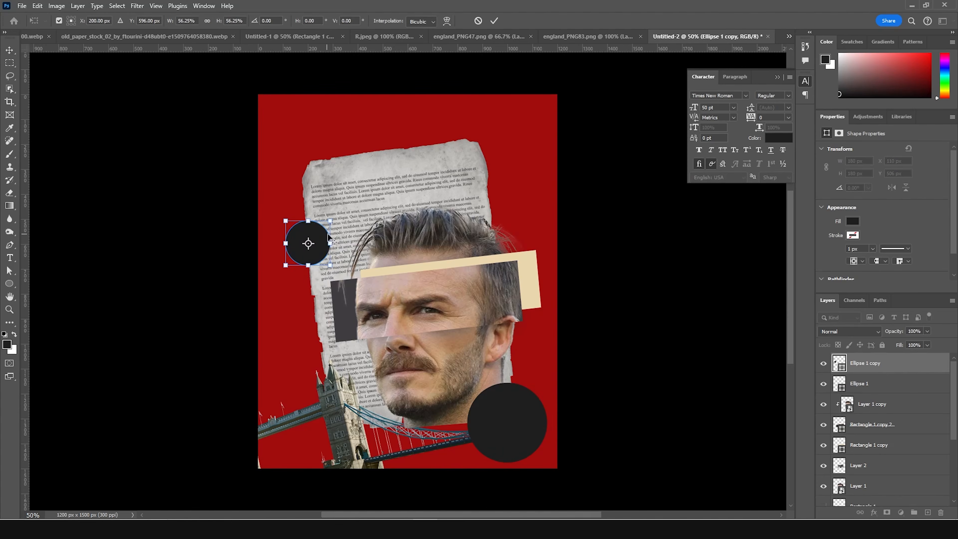
pyautogui.moveTo(330, 222); pyautogui.dragTo(319, 226)
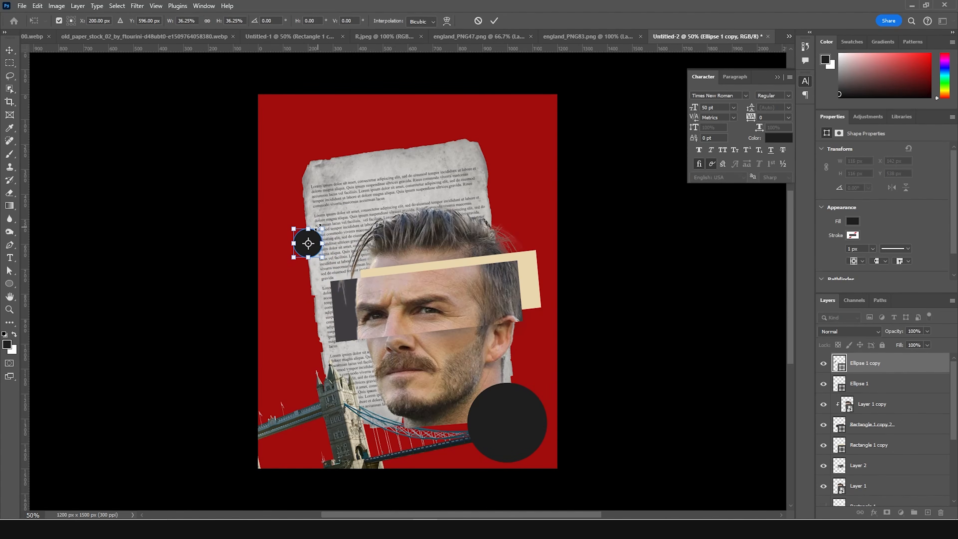
pyautogui.press('Return')
pyautogui.moveTo(857, 368); pyautogui.dragTo(870, 486)
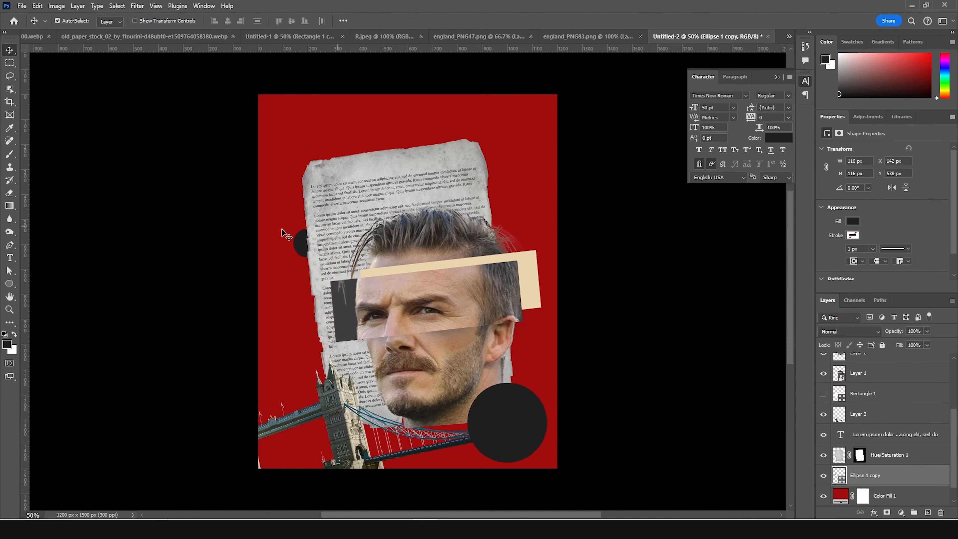
# - Copy the clock tower image from england_PNG47.png into the poster and place it in the upper-right area
pyautogui.click(554, 36)
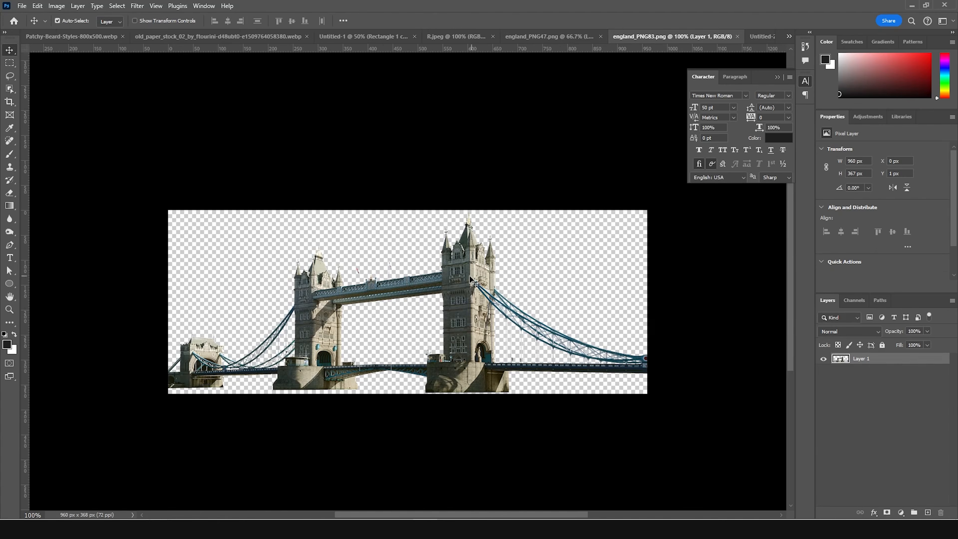
pyautogui.click(535, 38)
pyautogui.moveTo(418, 236); pyautogui.dragTo(567, 195)
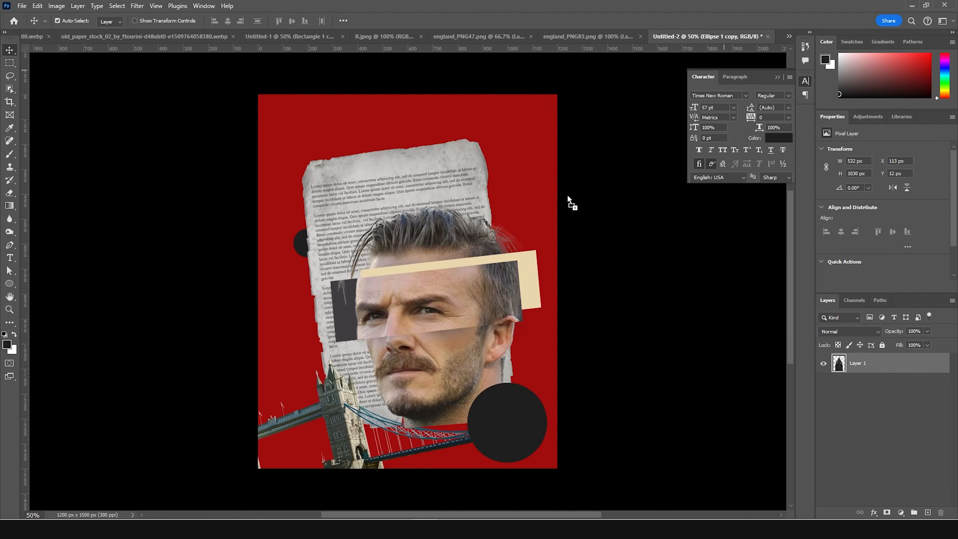
pyautogui.moveTo(503, 200); pyautogui.dragTo(508, 225)
# - Scale the clock tower to about 112%, rotate it about 13.75°, and position it behind the paper and portrait at the poster's right
pyautogui.hotkey('ctrl', 't')
pyautogui.moveTo(572, 79)
pyautogui.mouseDown()
pyautogui.moveTo(595, 80)
pyautogui.moveTo(581, 89)
pyautogui.mouseUp()
pyautogui.moveTo(510, 196); pyautogui.dragTo(505, 220)
pyautogui.moveTo(551, 120); pyautogui.dragTo(562, 98)
pyautogui.moveTo(530, 161); pyautogui.dragTo(525, 166)
pyautogui.moveTo(588, 97); pyautogui.dragTo(606, 110)
pyautogui.moveTo(536, 191); pyautogui.dragTo(528, 192)
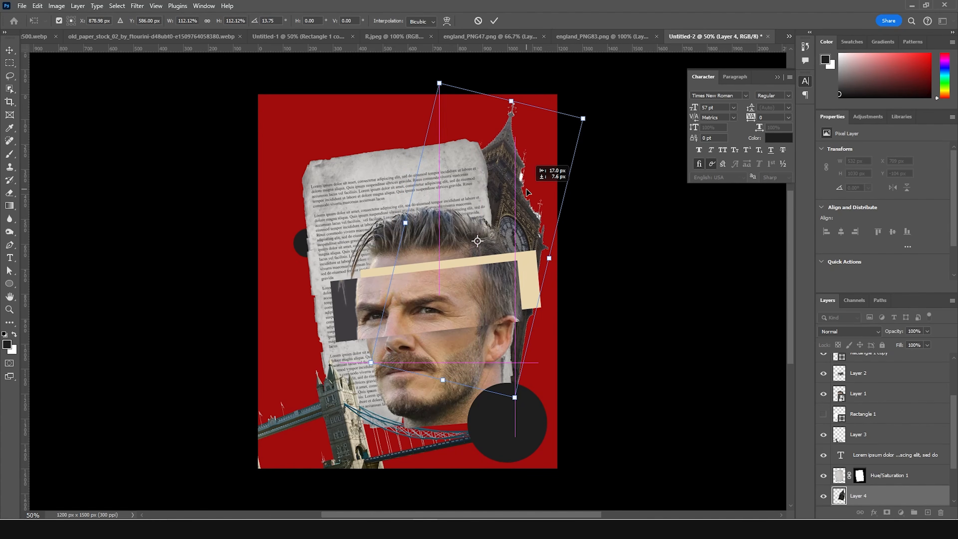
pyautogui.press('Return')
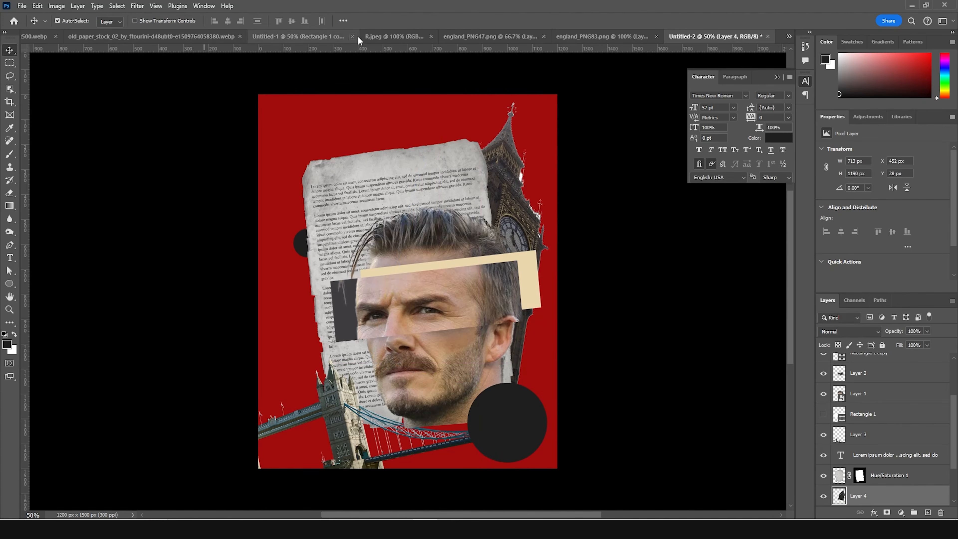
# - Copy the England flag image from R.jpeg into the poster and move its layer directly above Color Fill 1
pyautogui.click(375, 36)
pyautogui.moveTo(728, 77); pyautogui.dragTo(498, 346)
pyautogui.scroll(-1, 769, 434)
pyautogui.moveTo(840, 422); pyautogui.dragTo(849, 459)
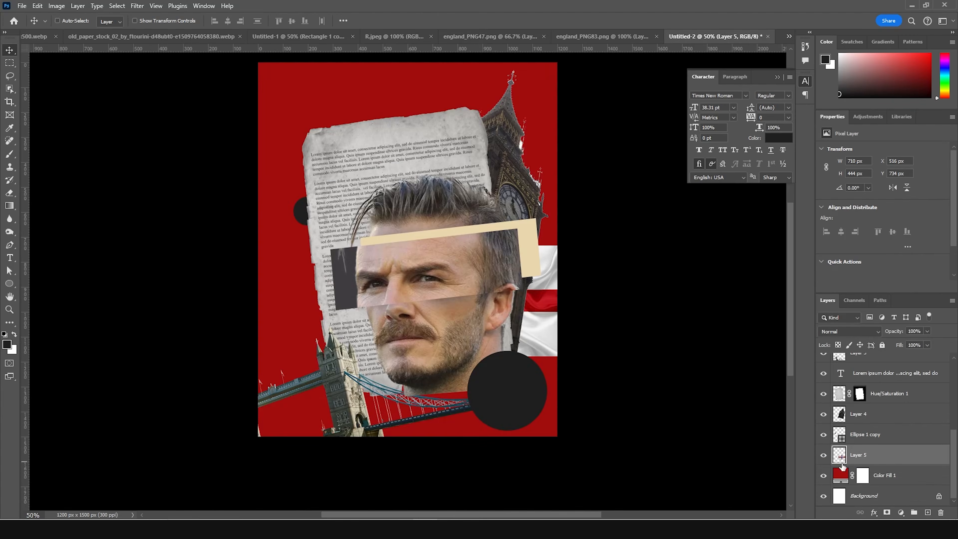
# - Scale the flag to about 218%, rotate it about -10.9°, and position it as a band spanning the poster's full width
pyautogui.hotkey('ctrl', 't')
pyautogui.moveTo(563, 358); pyautogui.dragTo(660, 415)
pyautogui.moveTo(498, 289); pyautogui.dragTo(438, 244)
pyautogui.moveTo(618, 123); pyautogui.dragTo(591, 89)
pyautogui.moveTo(489, 221)
pyautogui.mouseDown()
pyautogui.moveTo(506, 174)
pyautogui.moveTo(485, 209)
pyautogui.mouseUp()
pyautogui.moveTo(610, 318); pyautogui.dragTo(621, 322)
pyautogui.moveTo(609, 78); pyautogui.dragTo(614, 77)
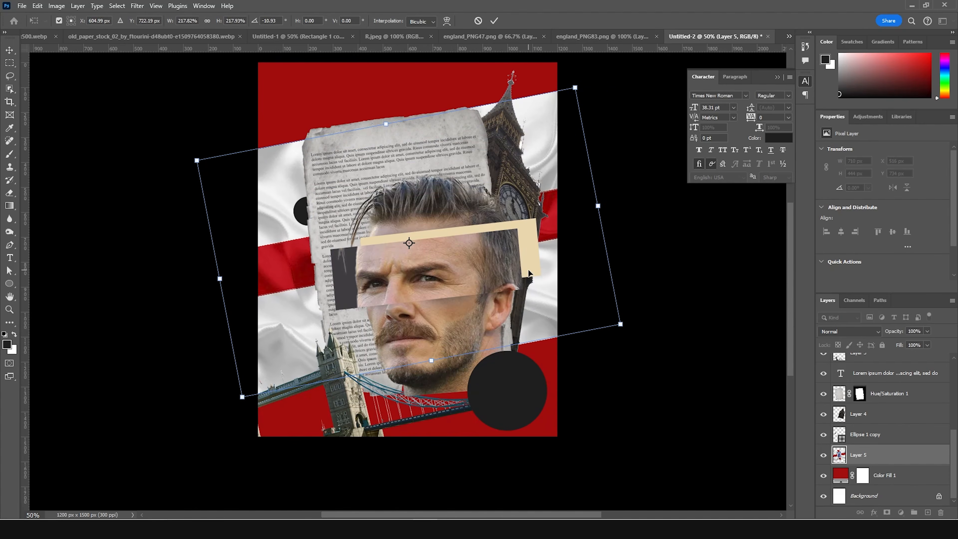
pyautogui.press('Return')
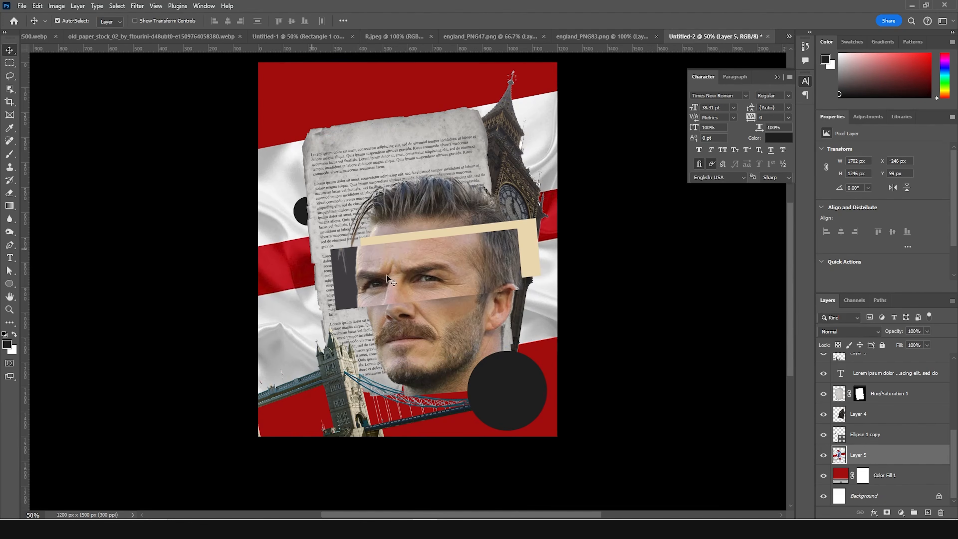
# - Open the eye-strip portrait, Layer 1 copy, in the Camera Raw Filter and set Saturation to -100
pyautogui.click(457, 247)
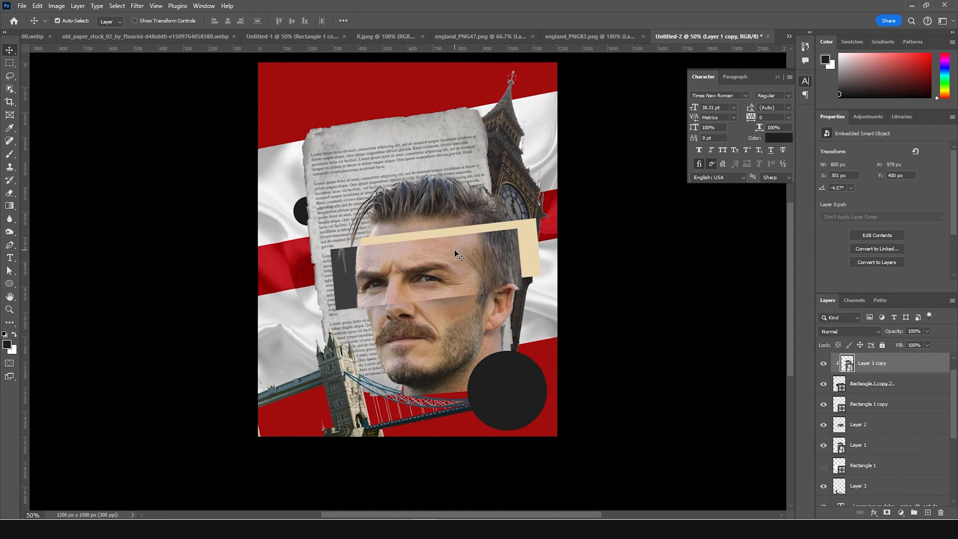
pyautogui.click(137, 6)
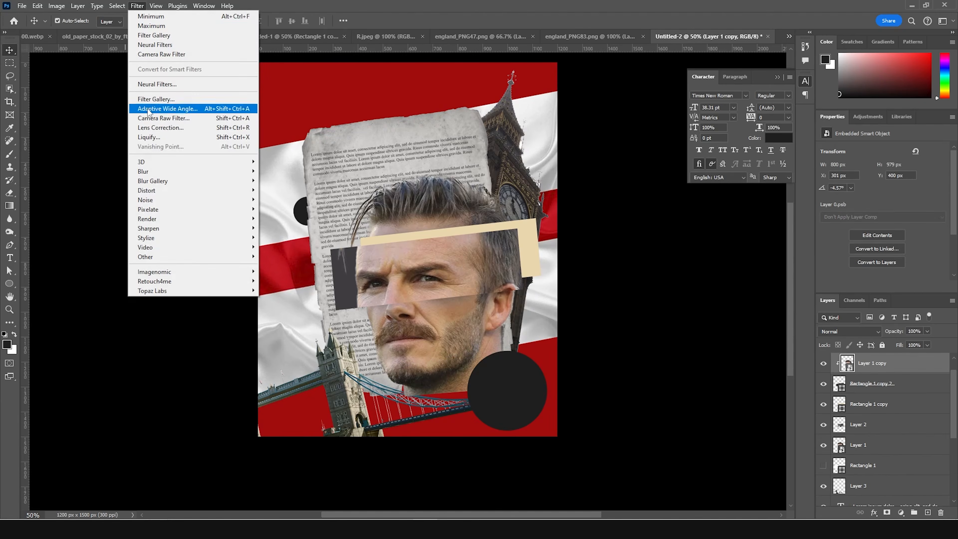
pyautogui.click(148, 118)
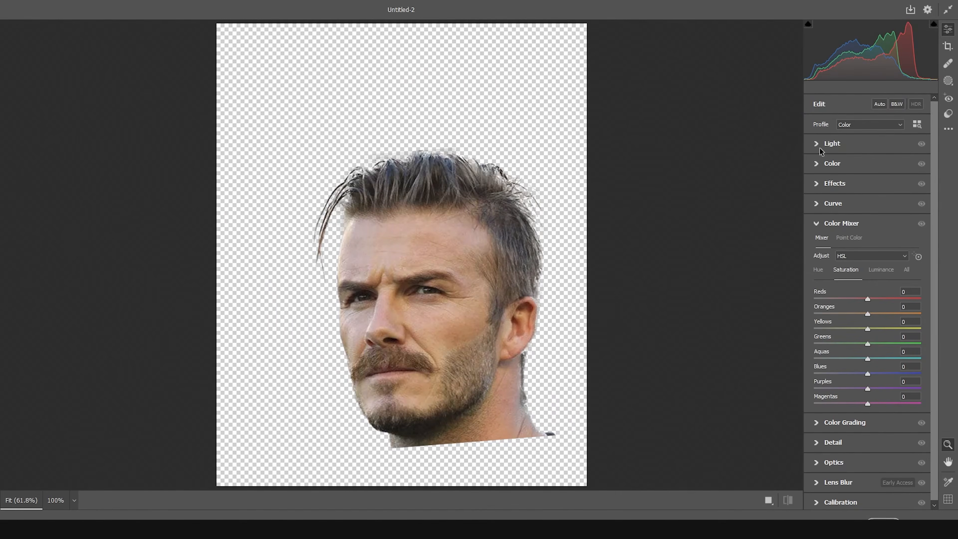
pyautogui.click(817, 164)
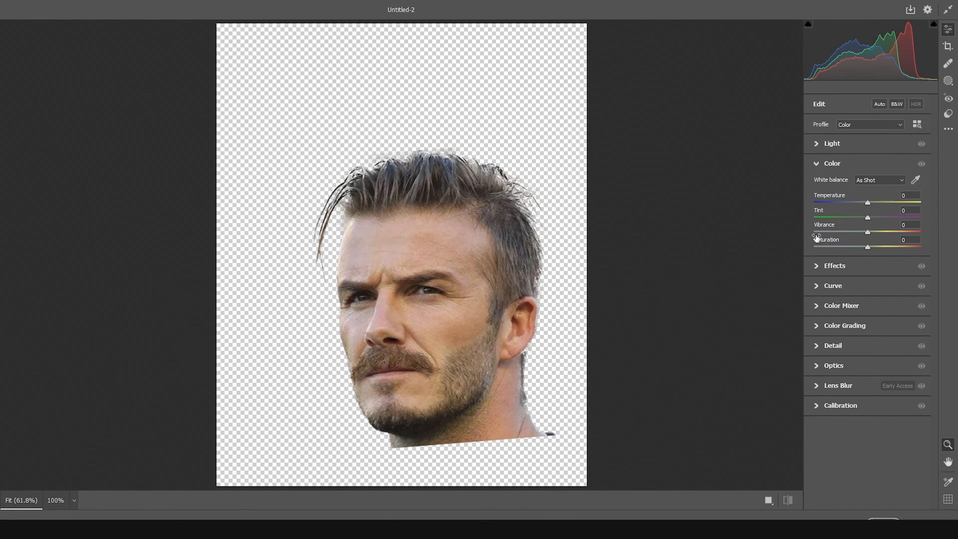
pyautogui.moveTo(822, 247); pyautogui.dragTo(812, 248)
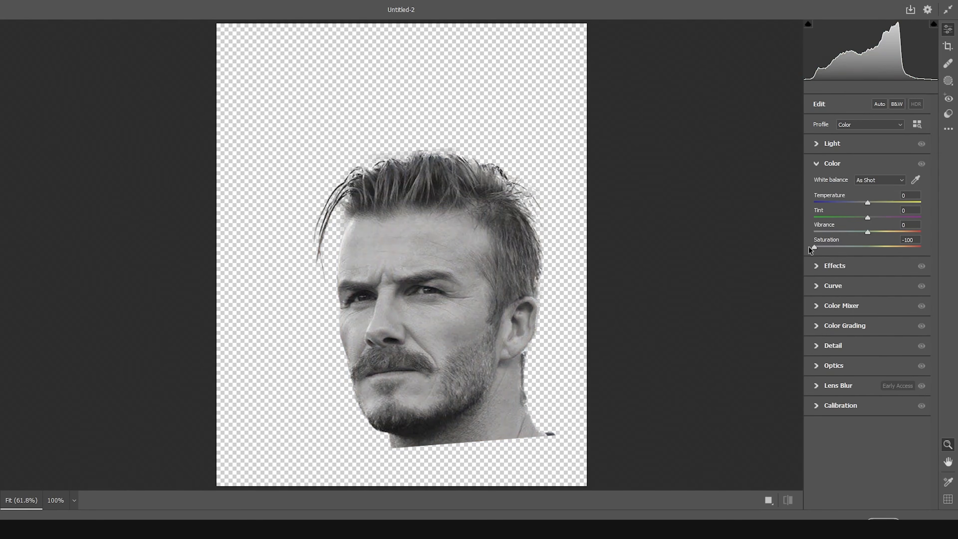
# - Set Highlights to -57, Shadows to +63, Clarity to +76 and Texture to +44, and apply the Camera Raw adjustments
pyautogui.click(817, 145)
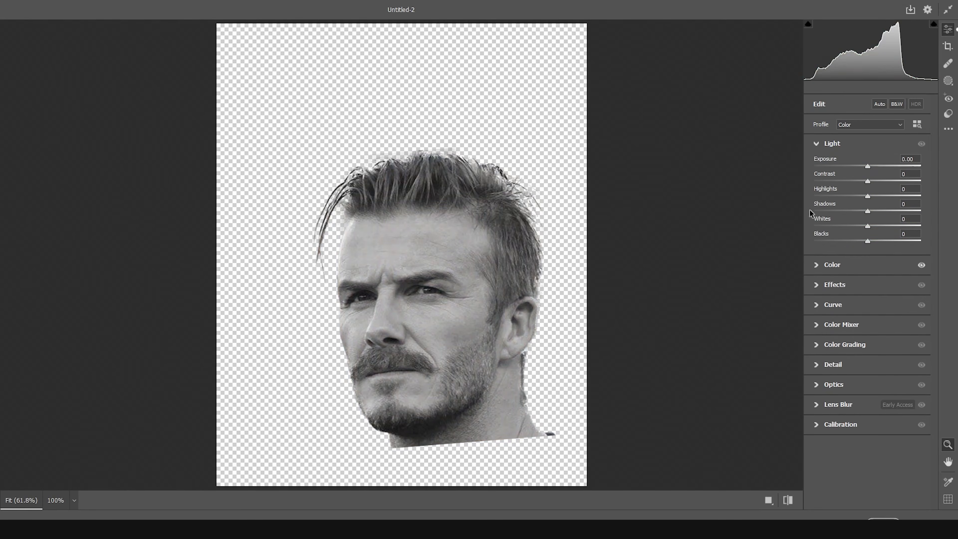
pyautogui.moveTo(896, 212); pyautogui.dragTo(903, 212)
pyautogui.moveTo(847, 198); pyautogui.dragTo(832, 204)
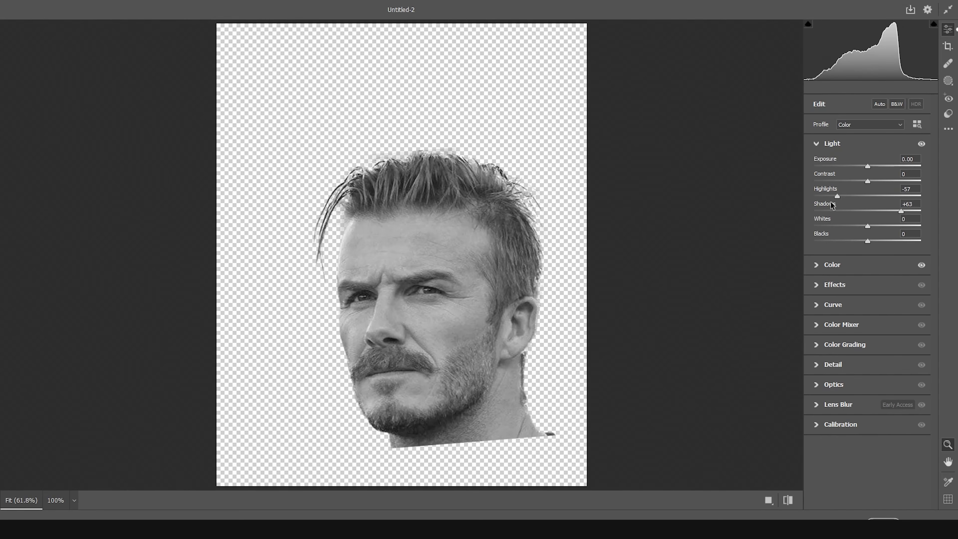
pyautogui.click(818, 285)
pyautogui.moveTo(870, 222); pyautogui.dragTo(908, 222)
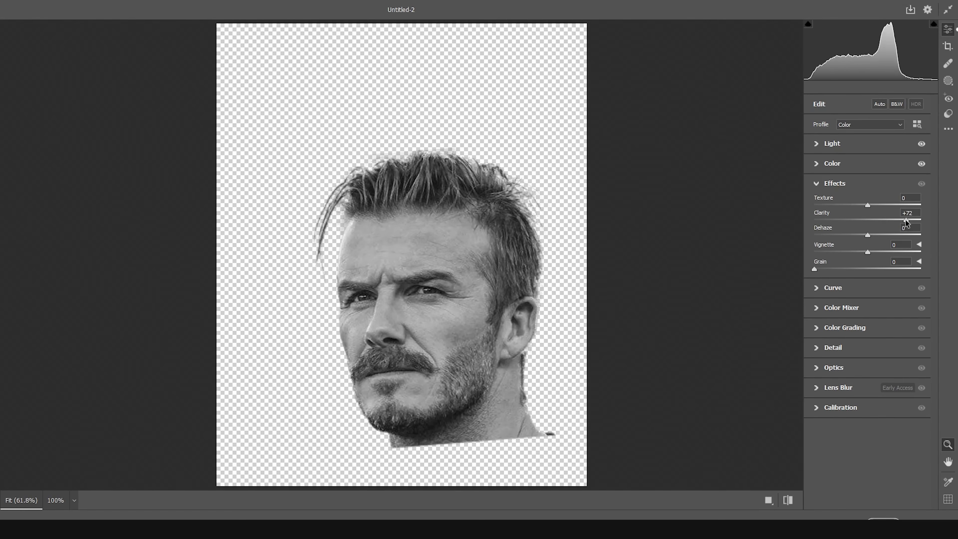
pyautogui.moveTo(888, 205); pyautogui.dragTo(891, 205)
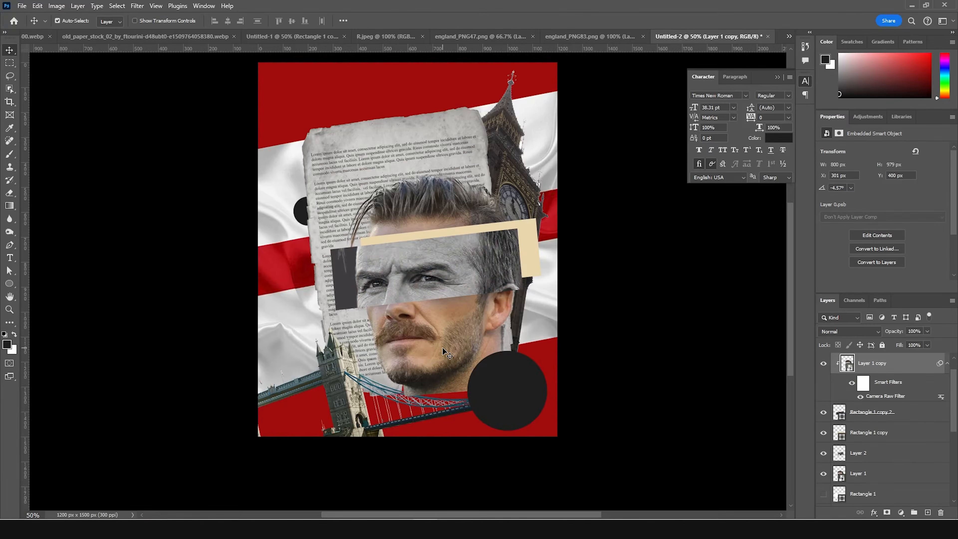
# - Apply the previous Camera Raw settings to the base portrait on Layer 1
pyautogui.click(441, 330)
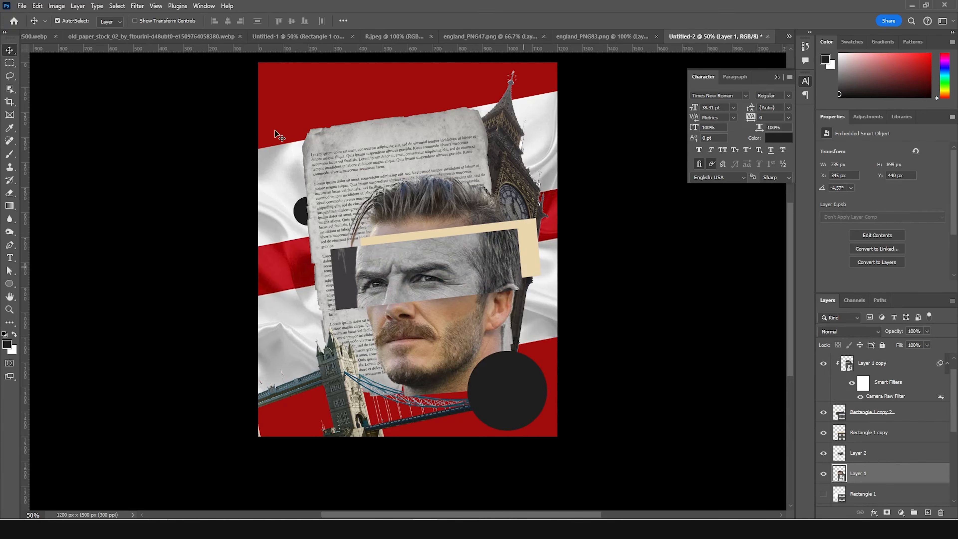
pyautogui.click(138, 6)
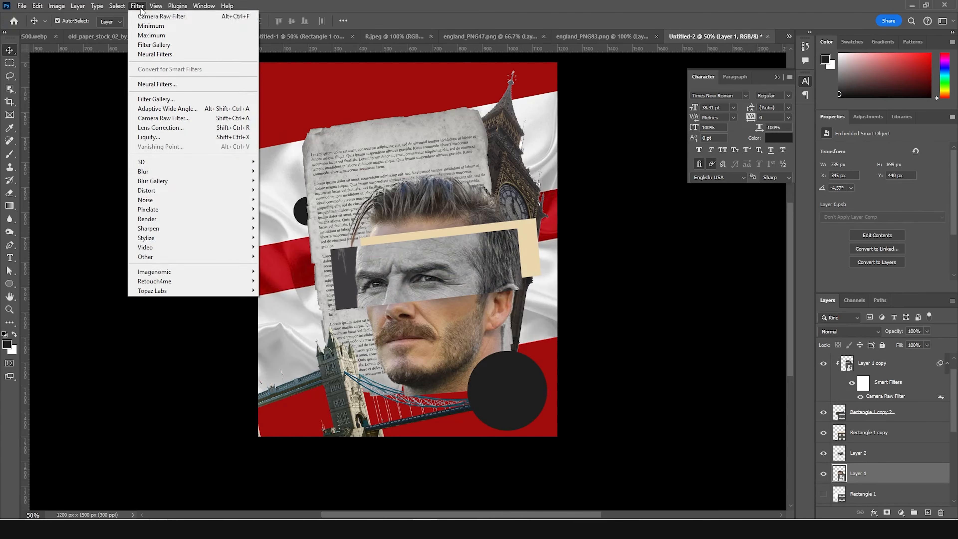
pyautogui.click(150, 17)
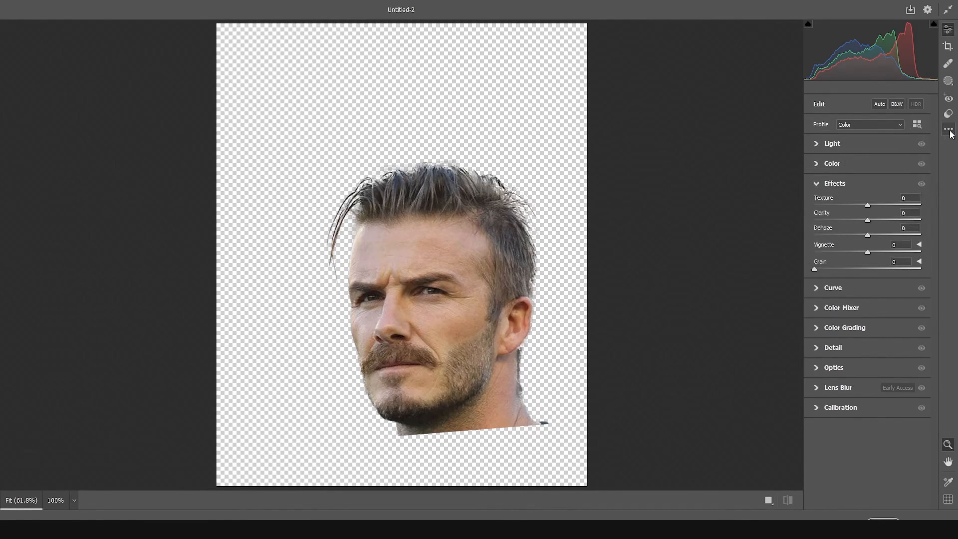
pyautogui.click(949, 129)
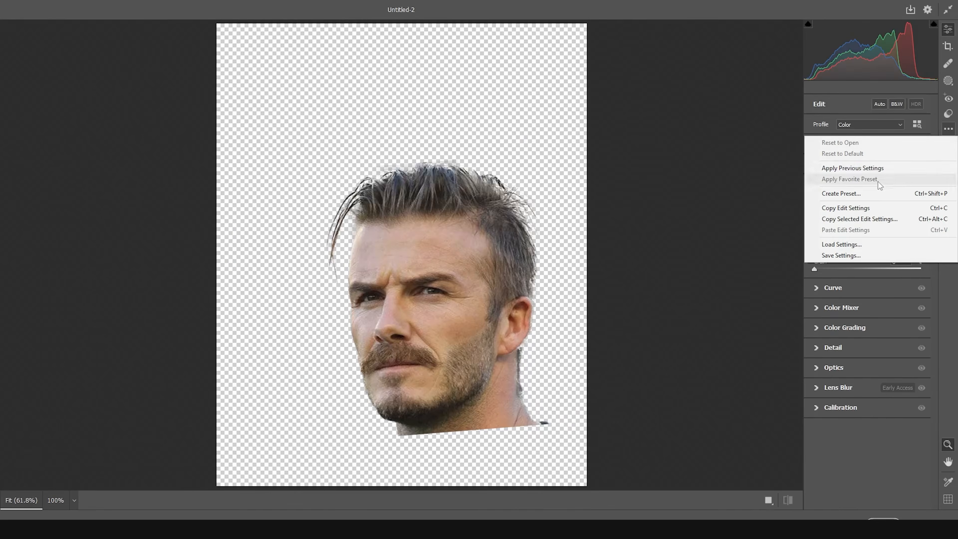
pyautogui.click(870, 168)
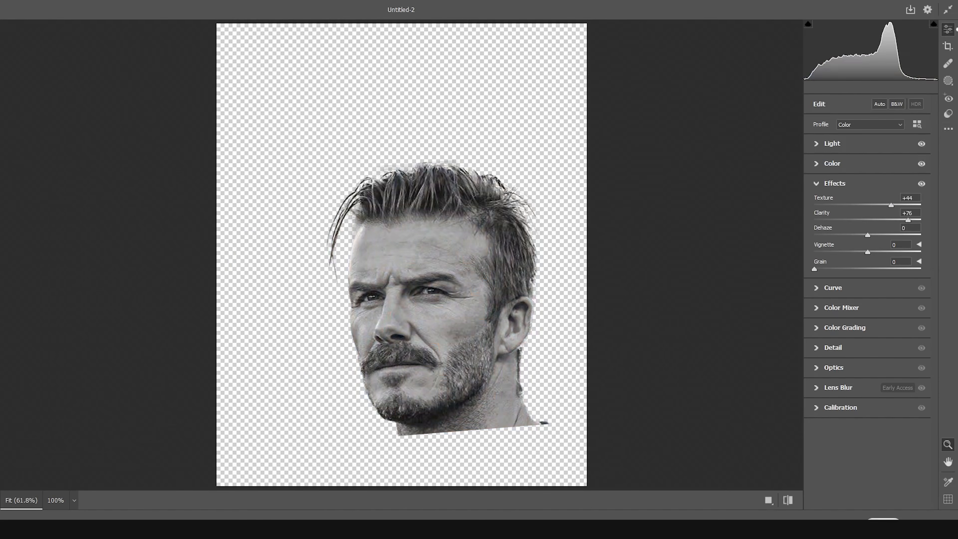
pyautogui.click(928, 511)
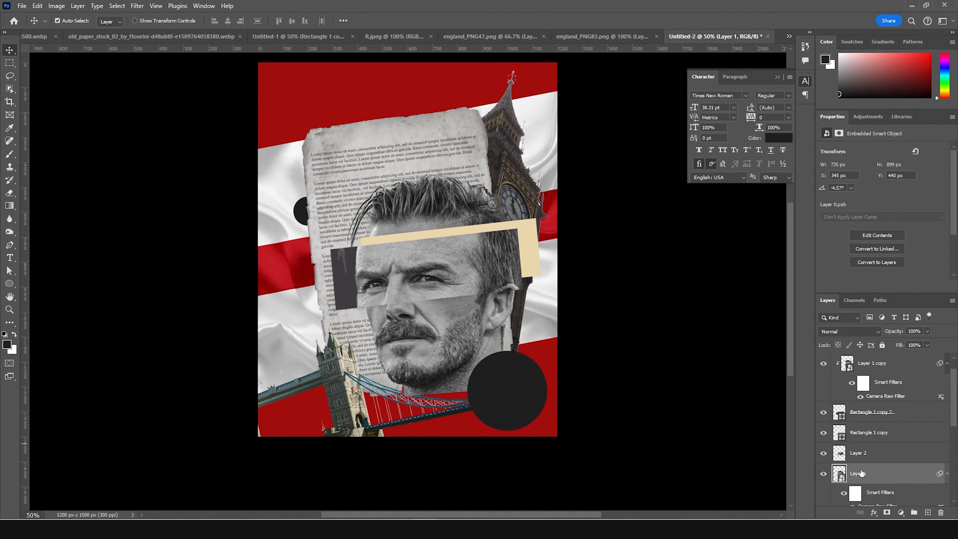
# - Apply a Halftone Pattern filter from the Filter Gallery to the base portrait, with the Dot pattern type and size 1.3
pyautogui.click(135, 7)
pyautogui.click(139, 99)
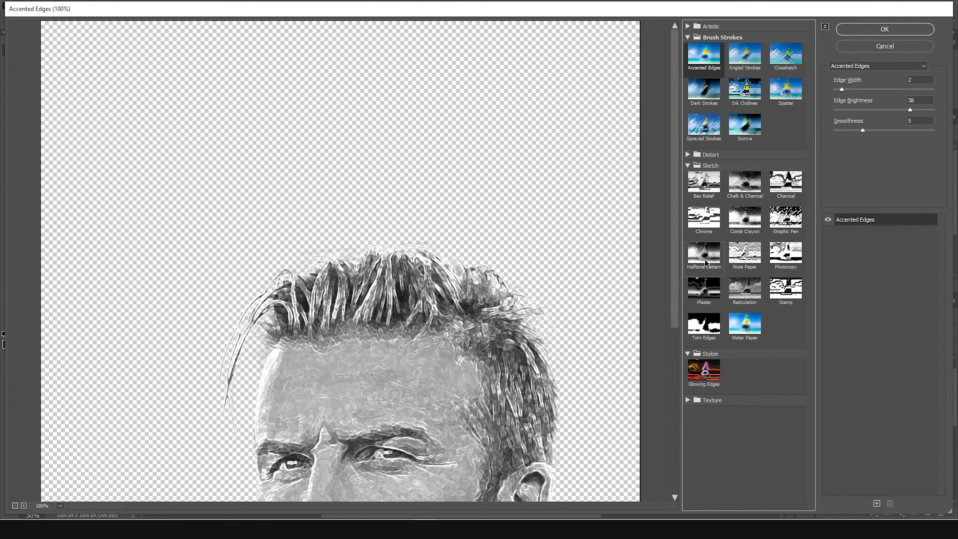
pyautogui.click(706, 263)
pyautogui.moveTo(361, 327); pyautogui.dragTo(404, 193)
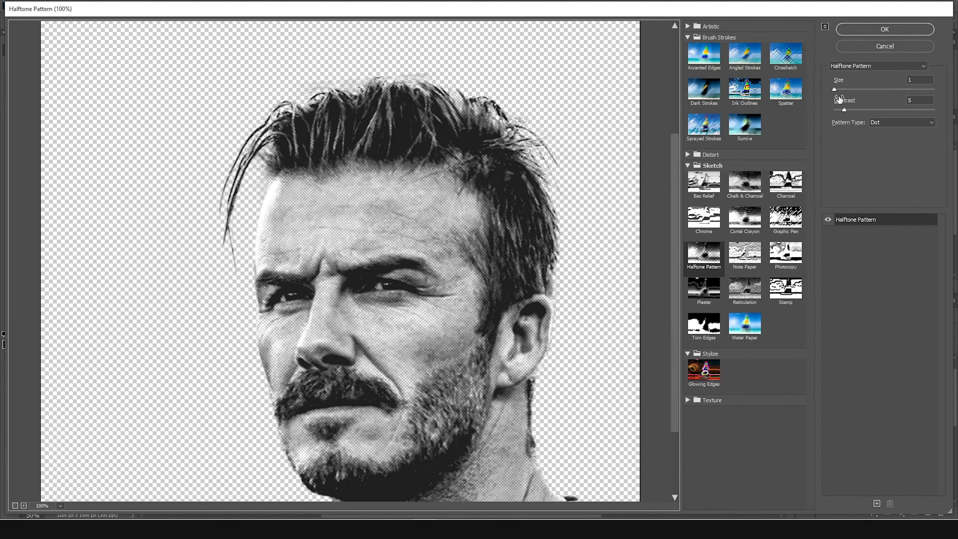
pyautogui.click(837, 89)
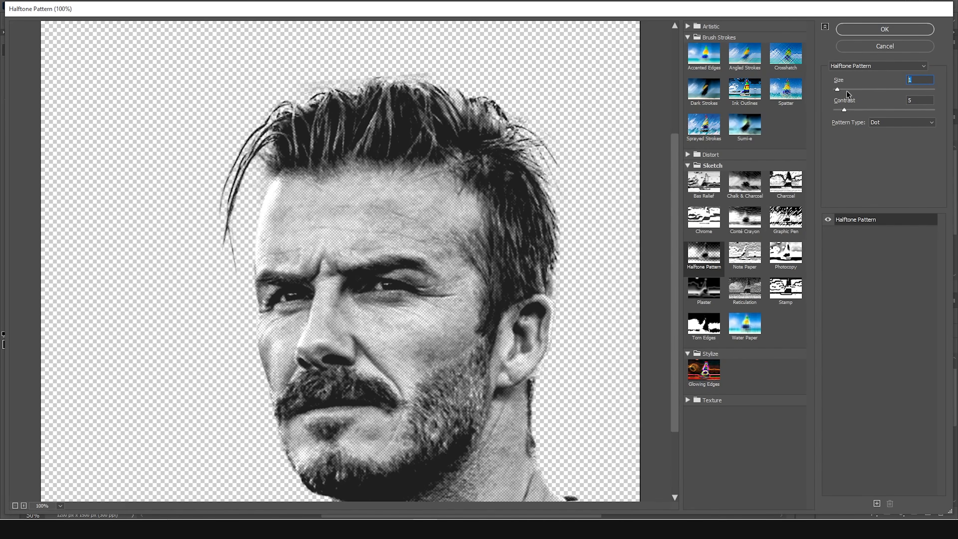
pyautogui.write('.5')
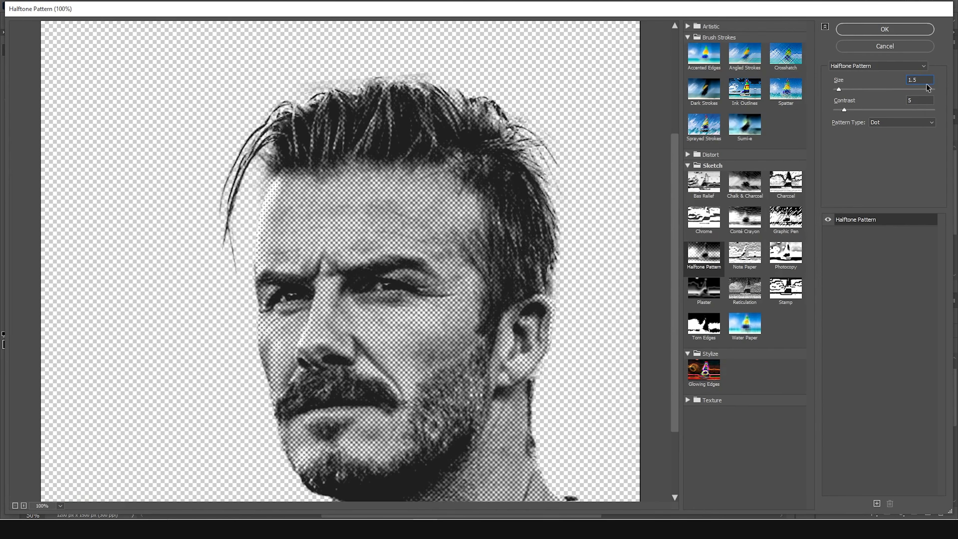
pyautogui.click(872, 89)
pyautogui.write('1.3')
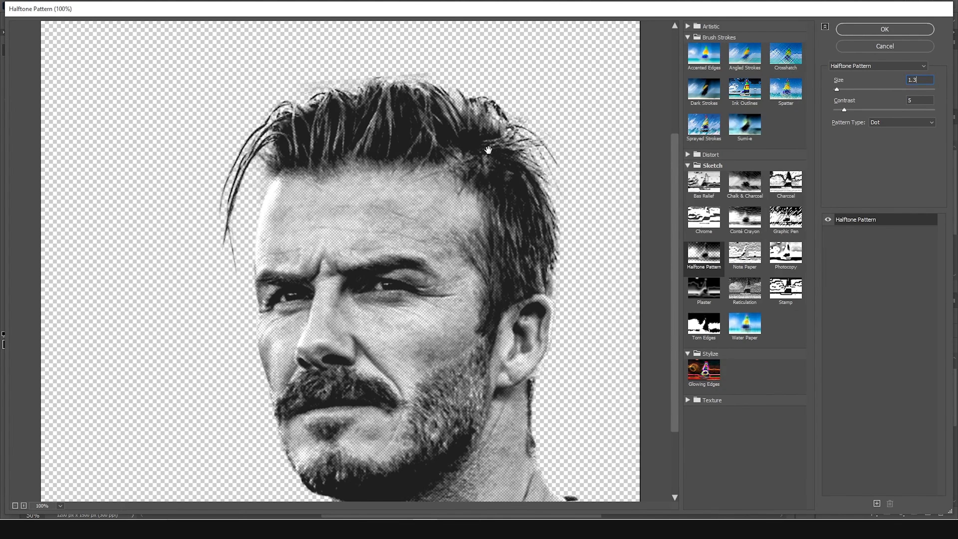
pyautogui.click(876, 31)
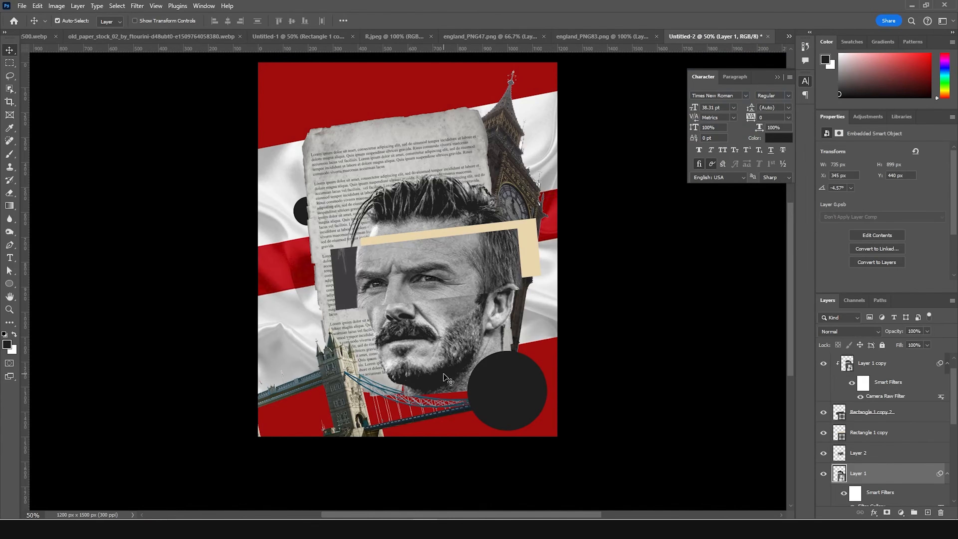
# - Apply a Halftone Pattern filter from the Filter Gallery to the eye-strip portrait, Layer 1 copy, with size 1, contrast 5 and Dot pattern
pyautogui.hotkey('ctrl', '+')
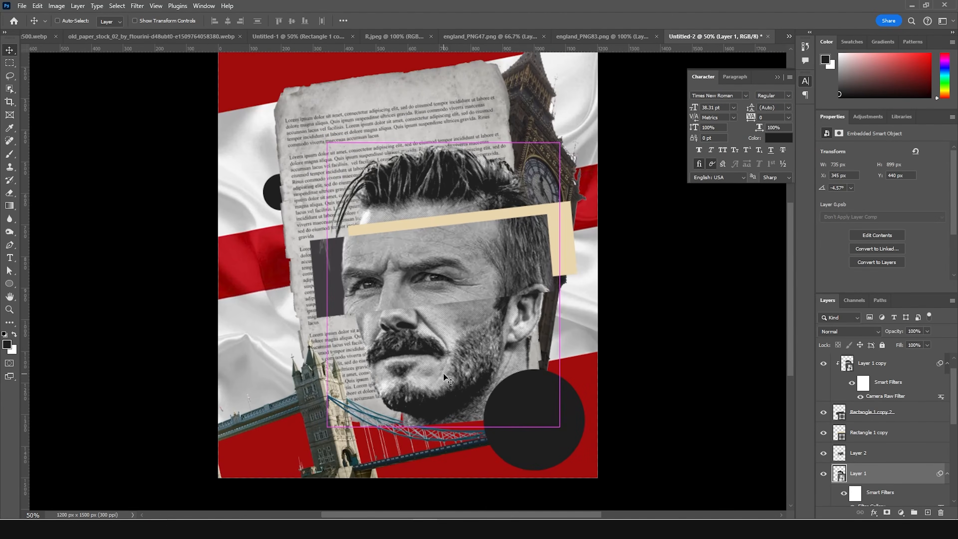
pyautogui.hotkey('ctrl', '+')
pyautogui.click(391, 294)
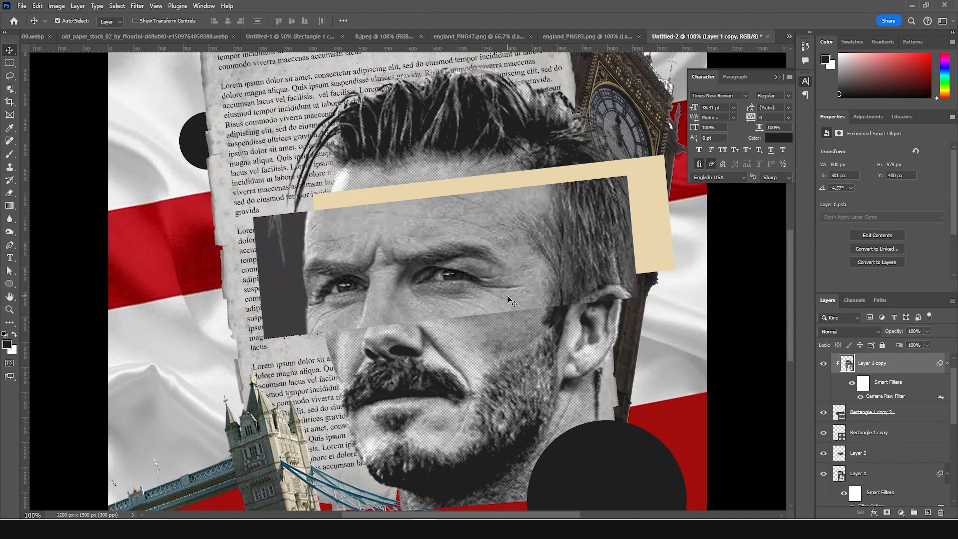
pyautogui.click(137, 6)
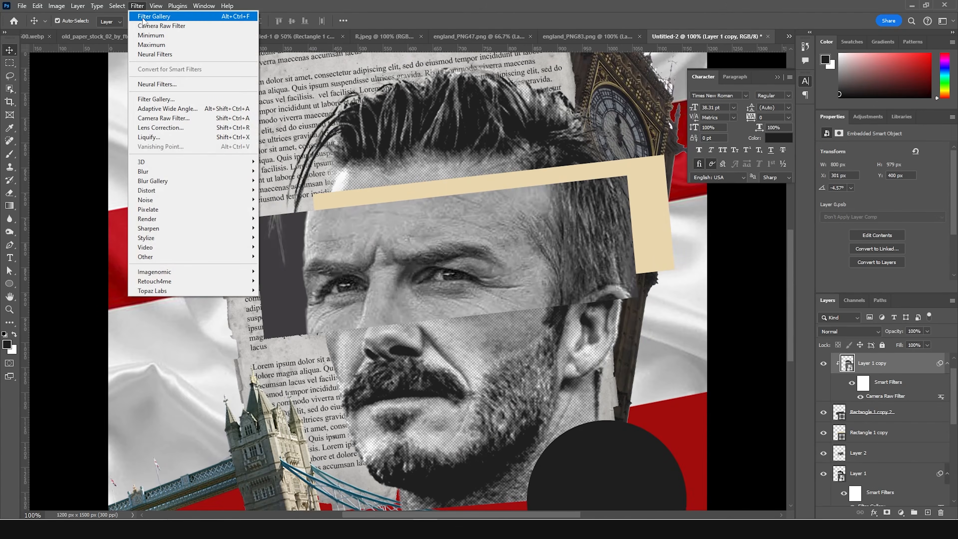
pyautogui.click(144, 19)
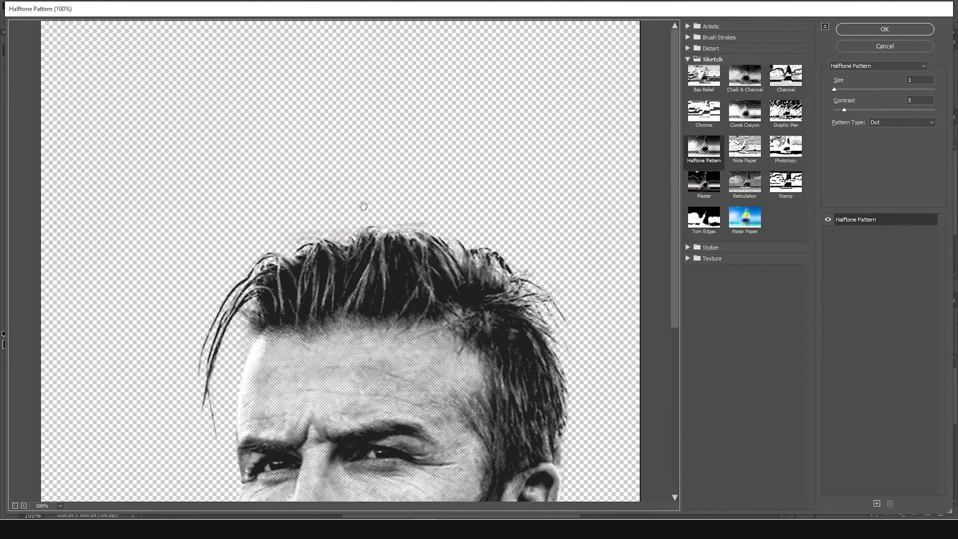
pyautogui.moveTo(467, 217); pyautogui.dragTo(441, 99)
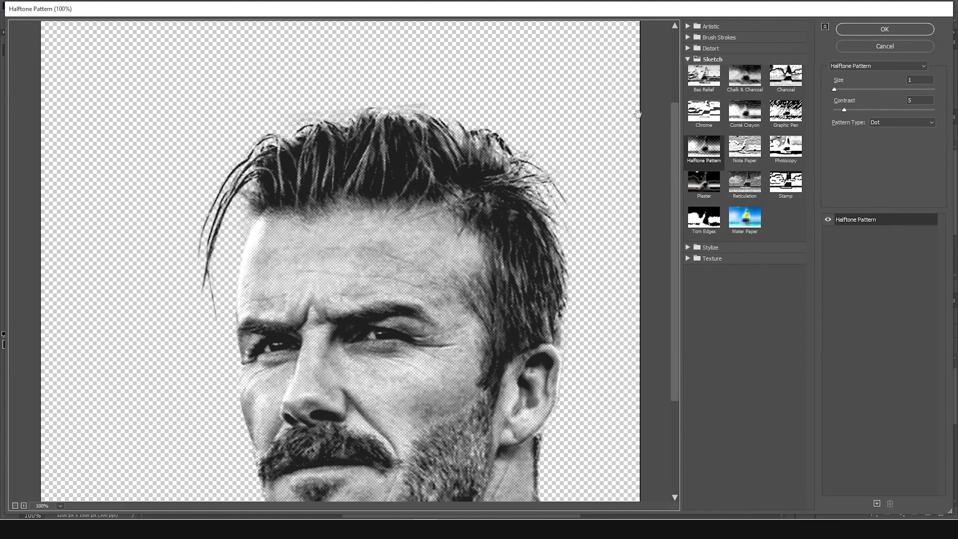
pyautogui.click(864, 30)
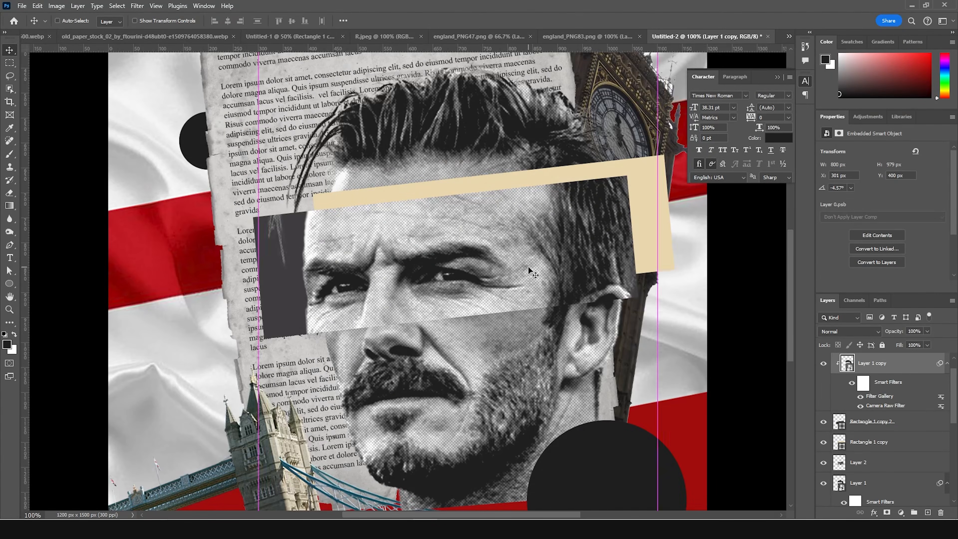
pyautogui.hotkey('ctrl', '-')
pyautogui.hotkey('ctrl', '-')
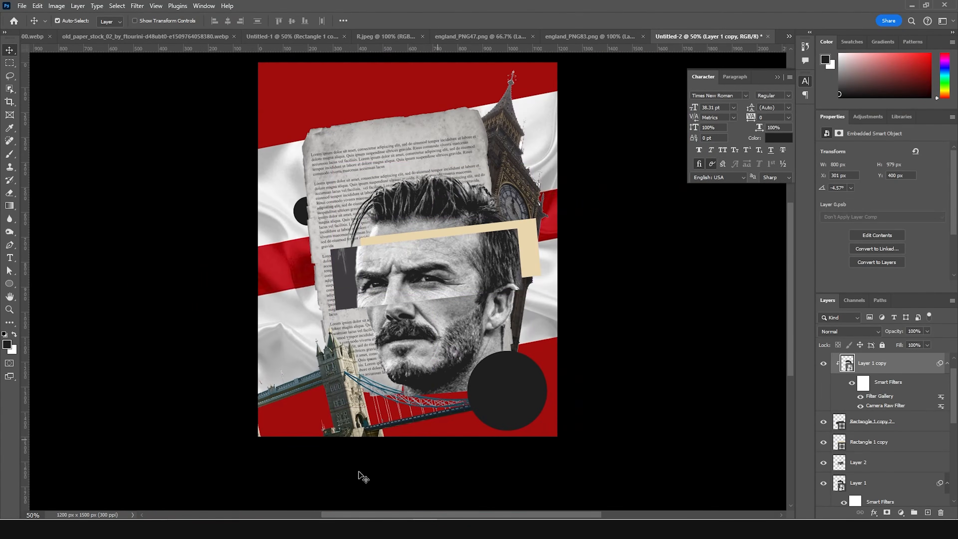
# - Open the Tower Bridge image, Layer 3, in the Camera Raw Filter and load the previous settings
pyautogui.click(343, 394)
pyautogui.click(137, 6)
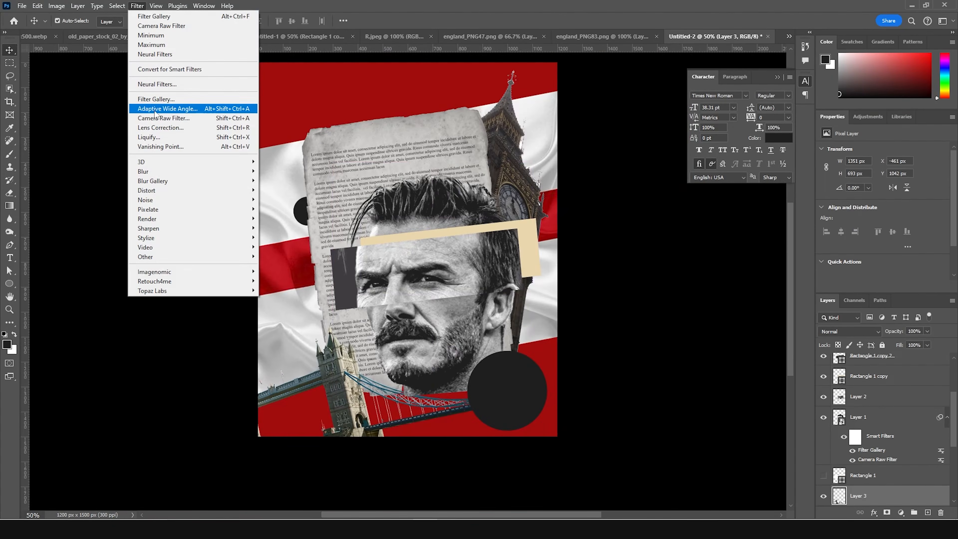
pyautogui.click(159, 117)
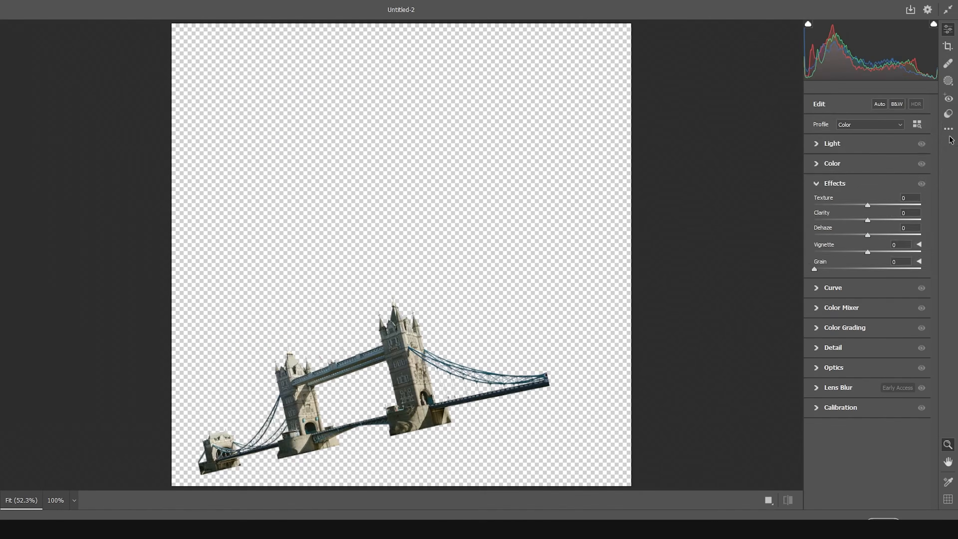
pyautogui.click(948, 128)
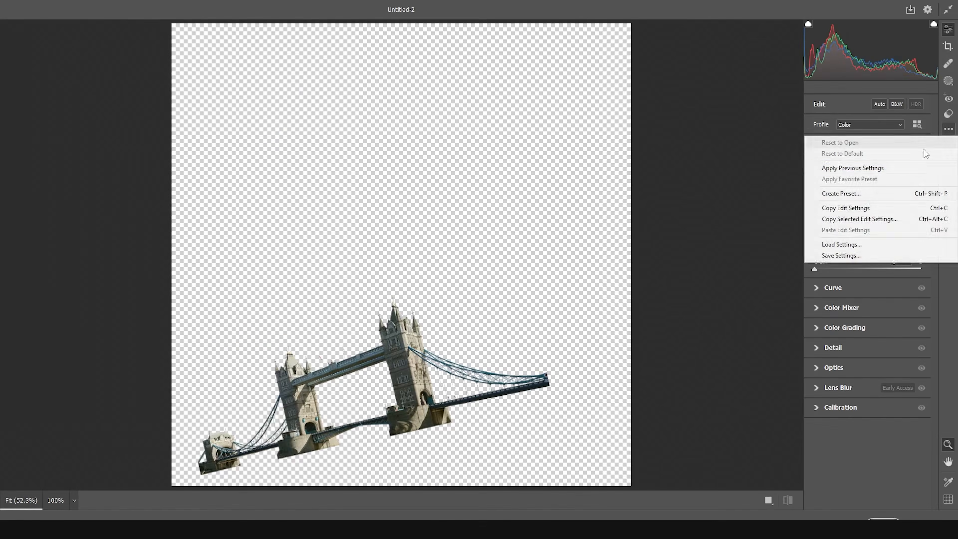
pyautogui.click(897, 167)
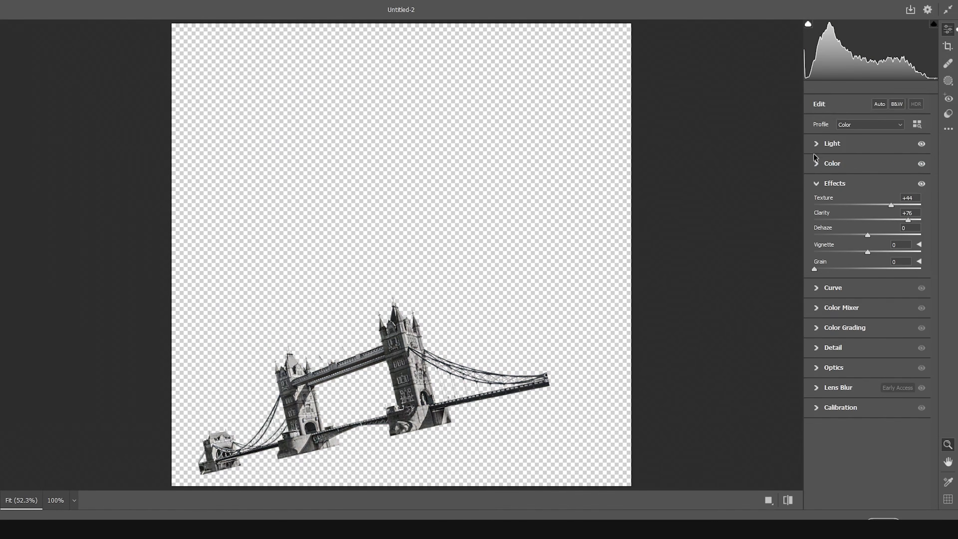
# - Set the bridge's Highlights to -66 and Shadows to +85, and apply the Camera Raw adjustments
pyautogui.click(816, 144)
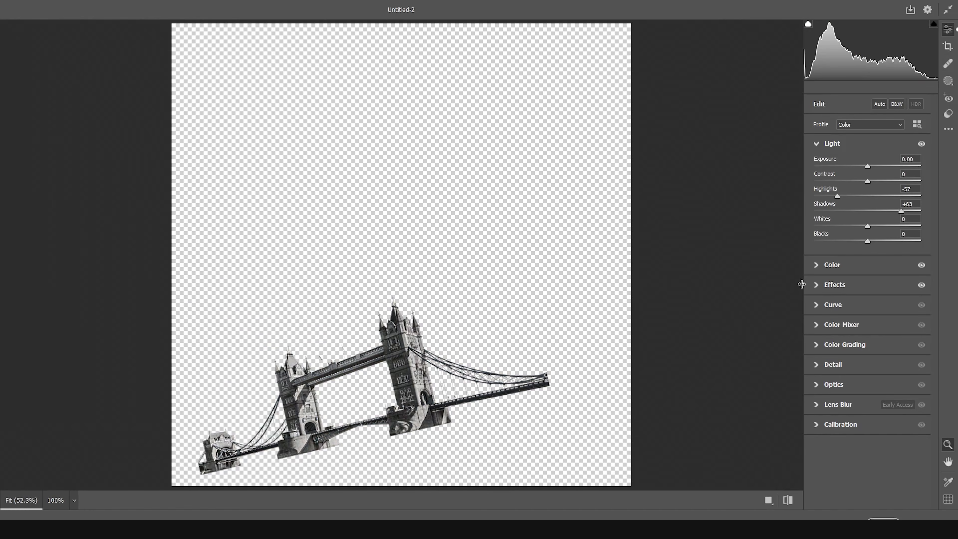
pyautogui.click(818, 289)
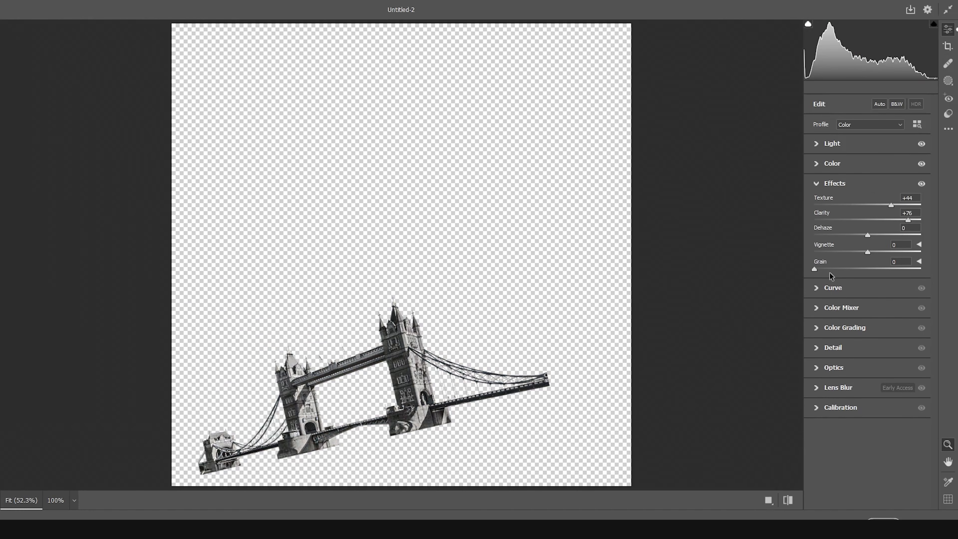
pyautogui.click(818, 144)
pyautogui.moveTo(838, 196)
pyautogui.mouseDown()
pyautogui.moveTo(821, 196)
pyautogui.moveTo(831, 196)
pyautogui.mouseUp()
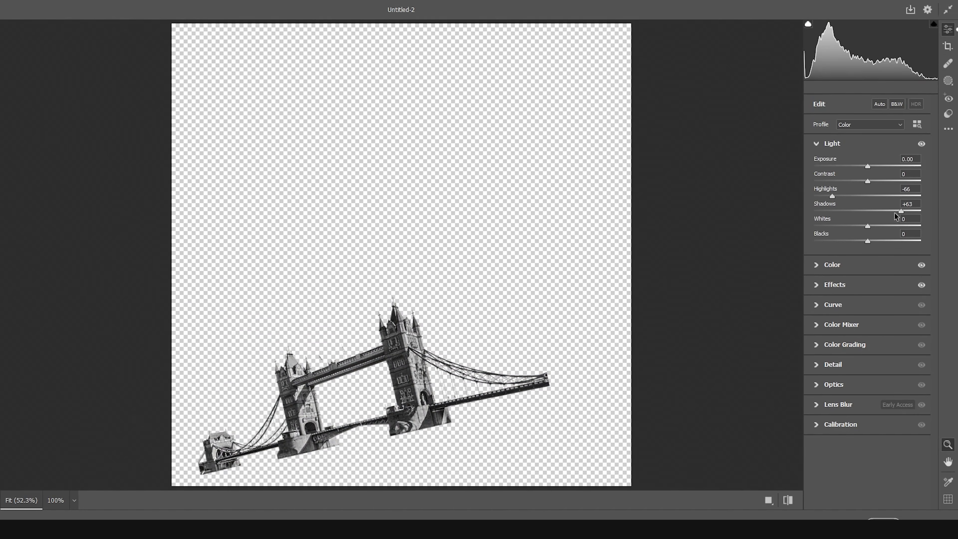
pyautogui.moveTo(908, 215); pyautogui.dragTo(913, 211)
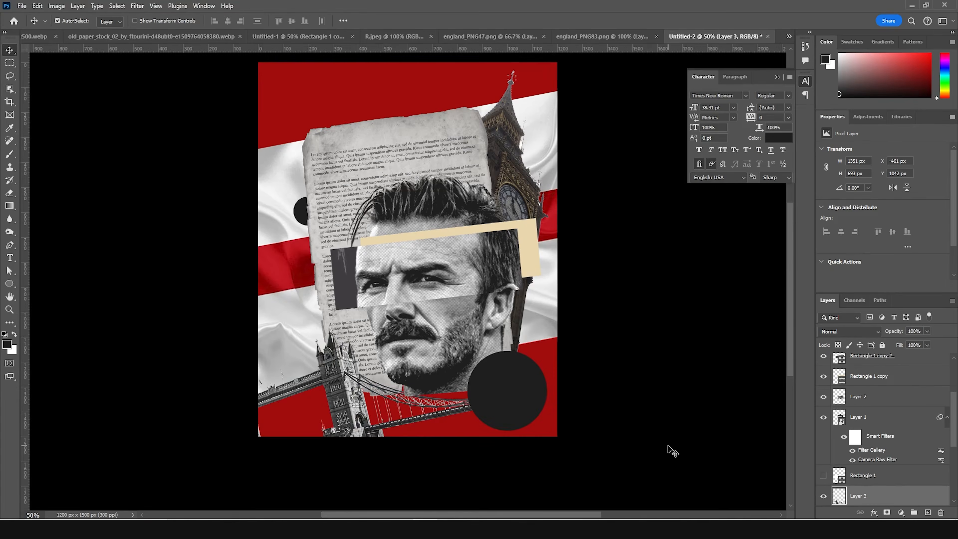
# - Open the Big Ben image, Layer 4, in the Camera Raw Filter and load the previous settings
pyautogui.click(516, 165)
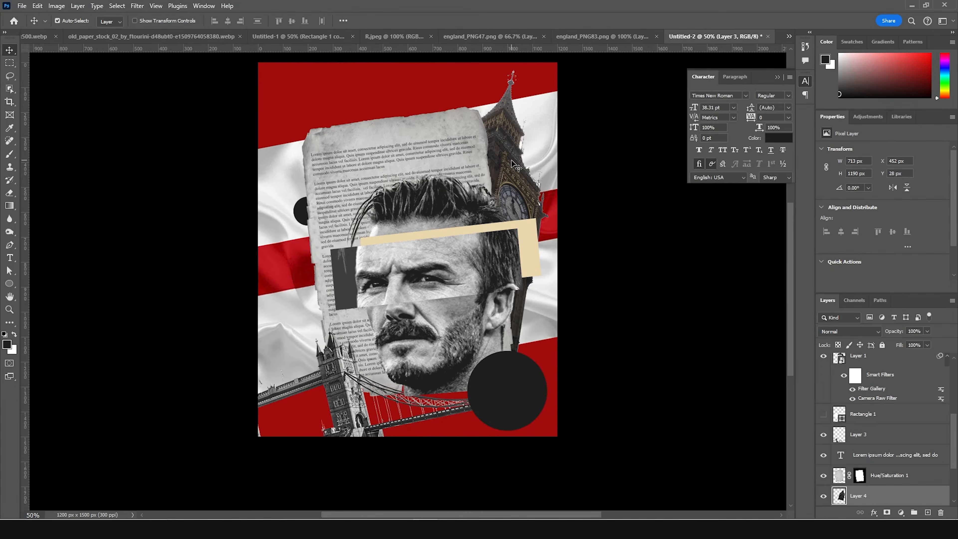
pyautogui.click(137, 5)
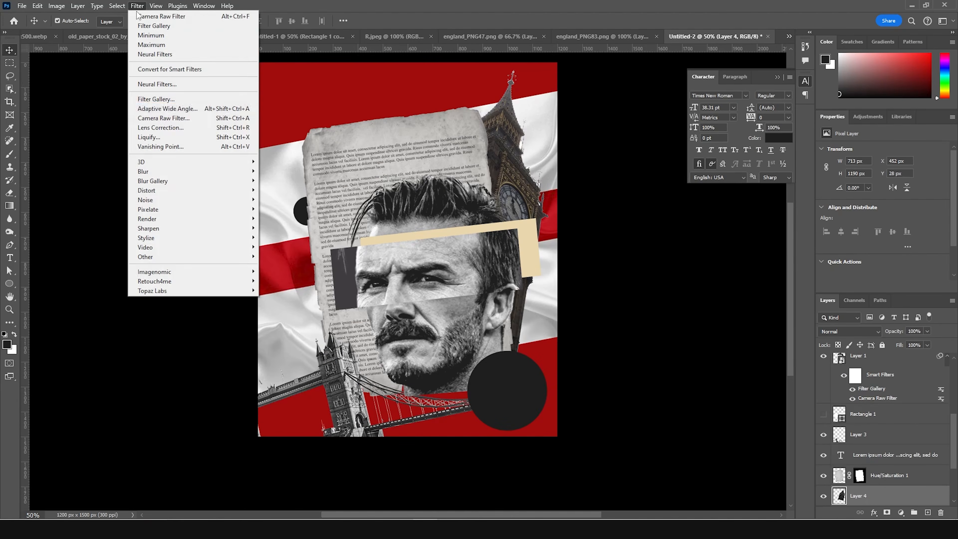
pyautogui.click(159, 118)
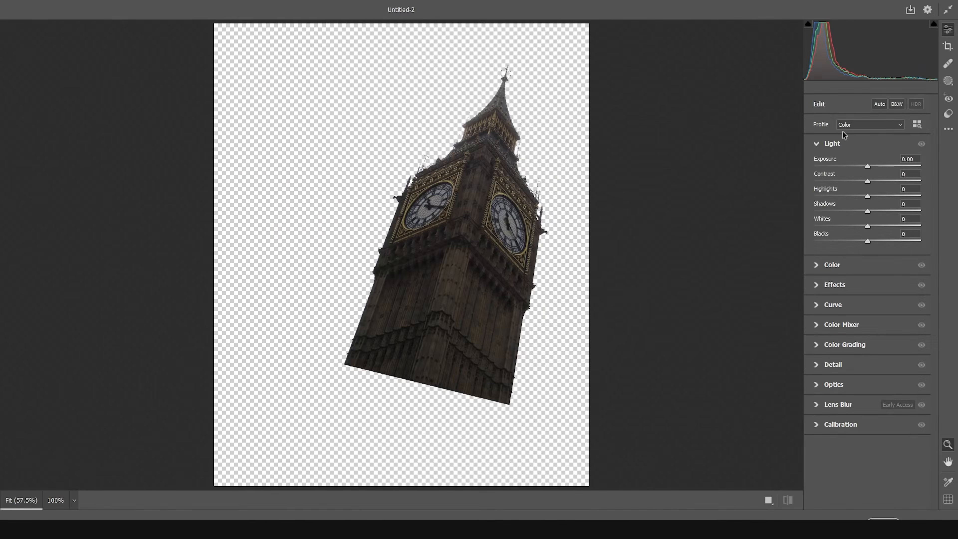
pyautogui.click(948, 128)
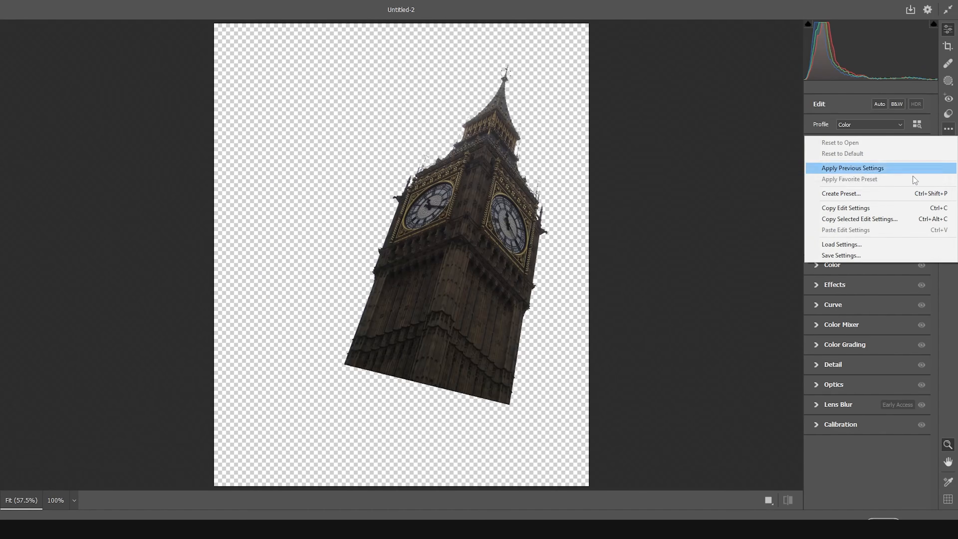
pyautogui.click(873, 168)
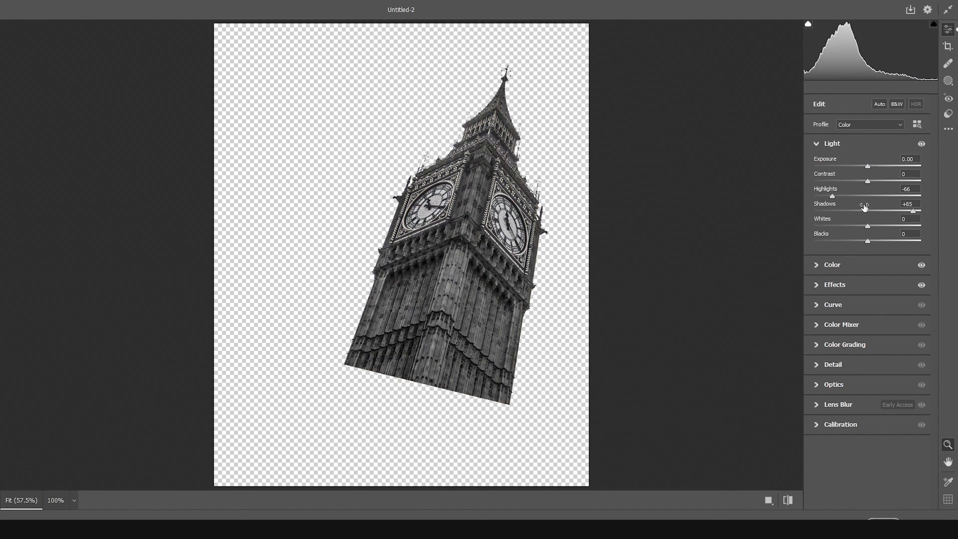
# - Set the clock tower's Exposure to +0.25 and raise its Shadows slightly further
pyautogui.click(872, 166)
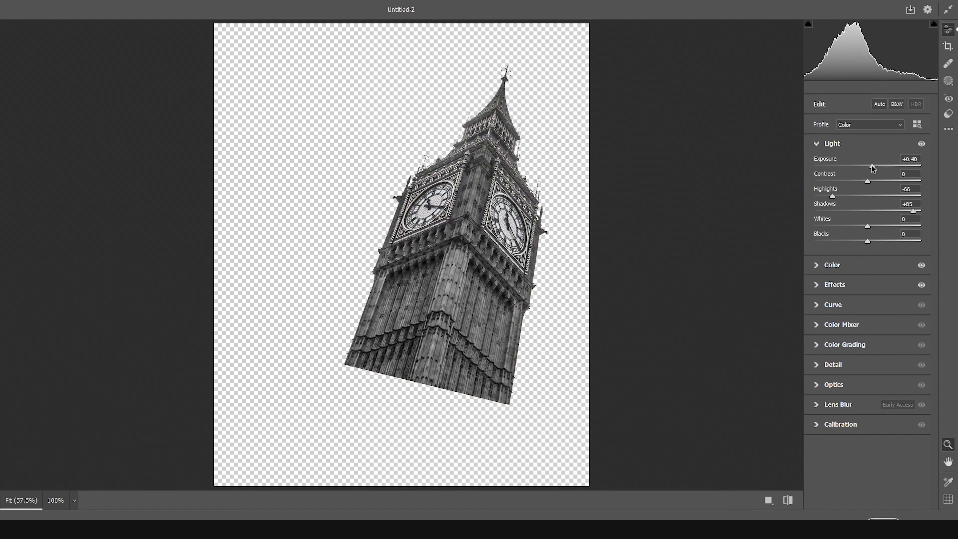
pyautogui.moveTo(872, 166); pyautogui.dragTo(870, 166)
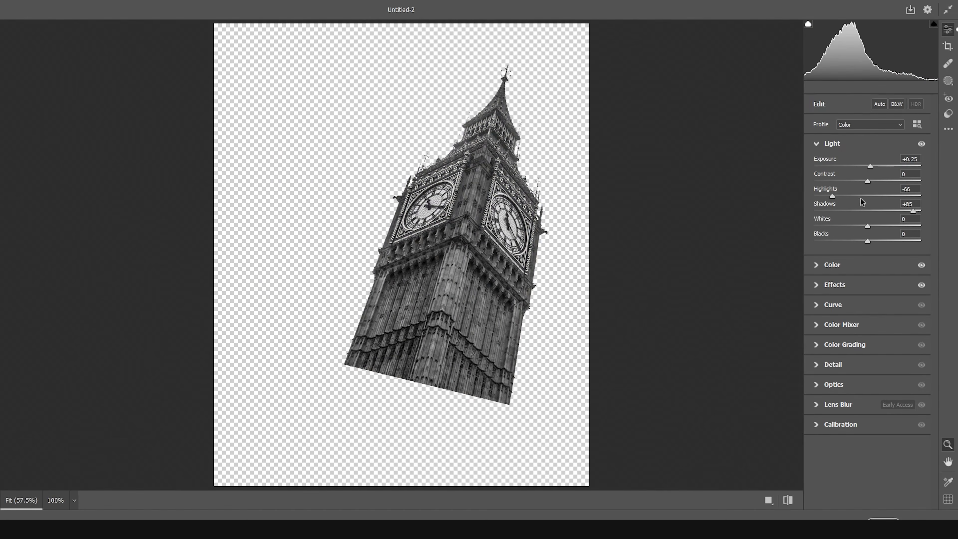
pyautogui.moveTo(913, 212); pyautogui.dragTo(919, 213)
# - Set the clock tower's Saturation to -33 and apply the Camera Raw adjustments
pyautogui.click(822, 284)
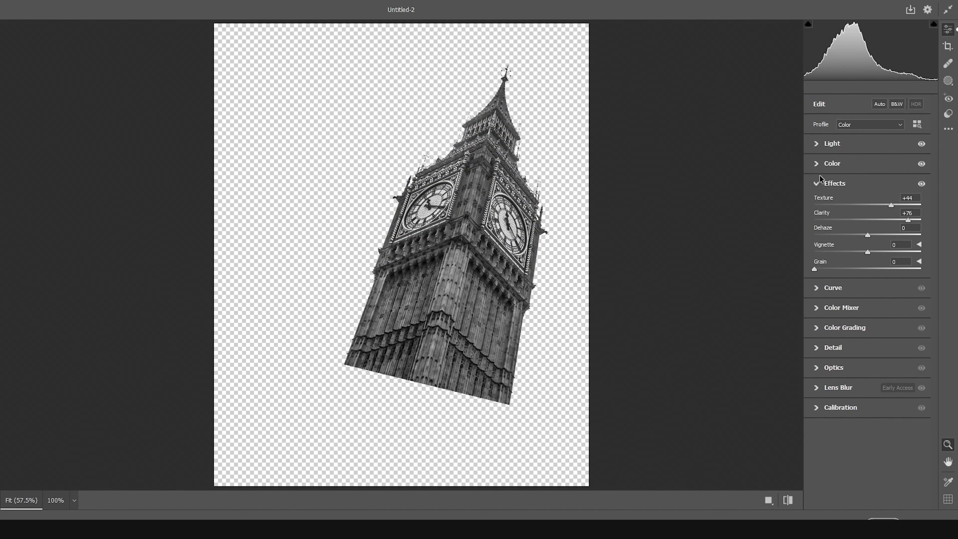
pyautogui.click(820, 164)
pyautogui.moveTo(856, 247); pyautogui.dragTo(851, 249)
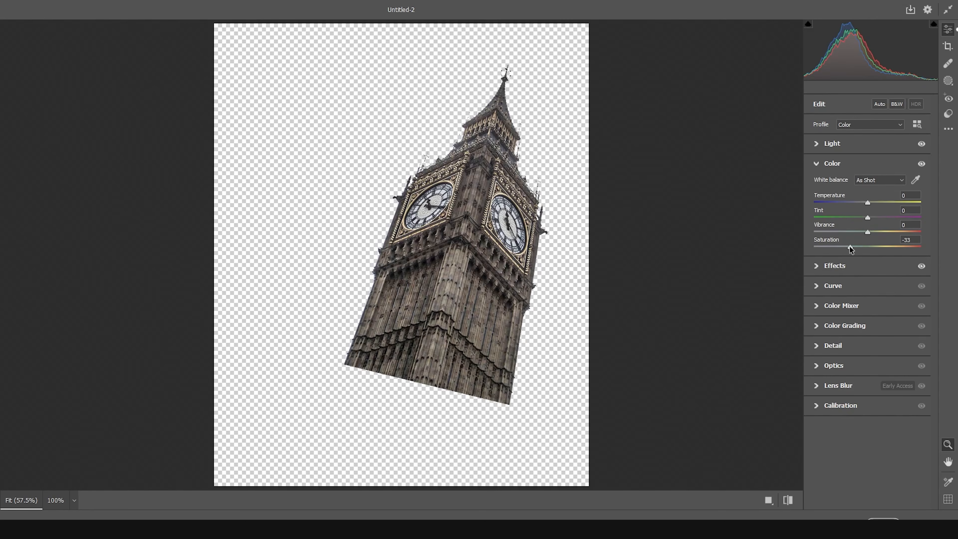
pyautogui.click(903, 519)
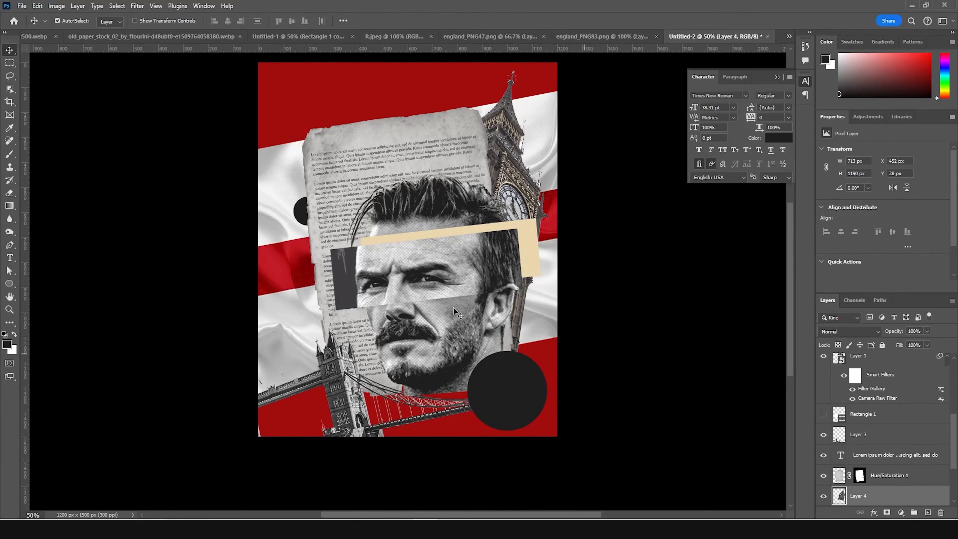
# - Transform the DAVID and Beckhman text layers together to fit centred inside the large circle at the poster's lower right corner
pyautogui.hotkey('ctrl', '-')
pyautogui.hotkey('ctrl', '+')
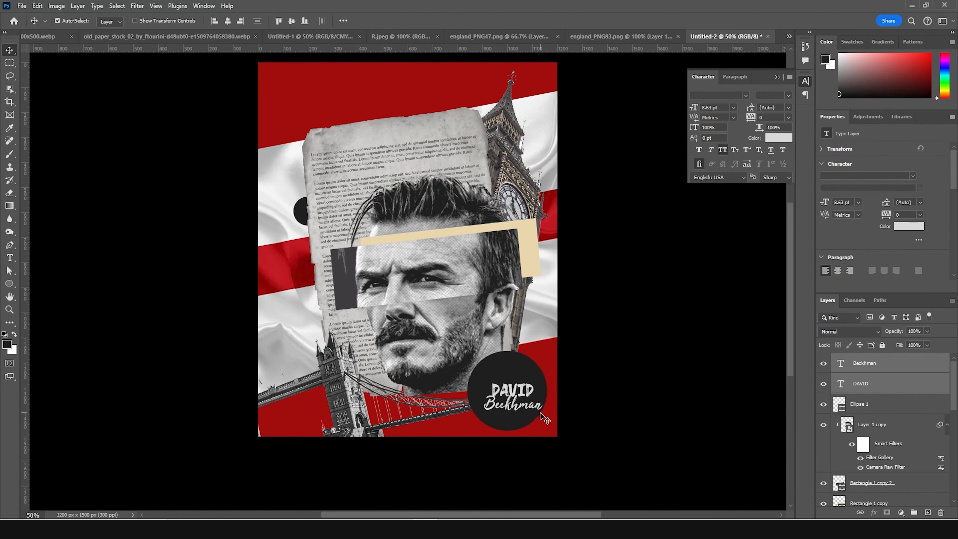
pyautogui.hotkey('ctrl', 't')
pyautogui.moveTo(532, 401); pyautogui.dragTo(562, 365)
pyautogui.press('Return')
# - Recolour the large circle, Ellipse 1, from a sample of the poster's red background, darkened to a deep maroon
pyautogui.click(524, 369)
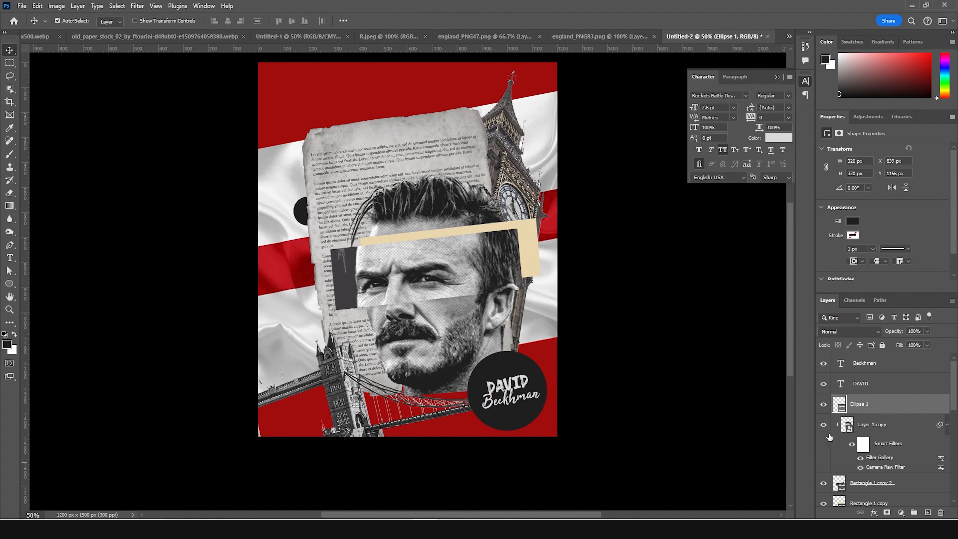
pyautogui.doubleClick(838, 411)
pyautogui.click(541, 350)
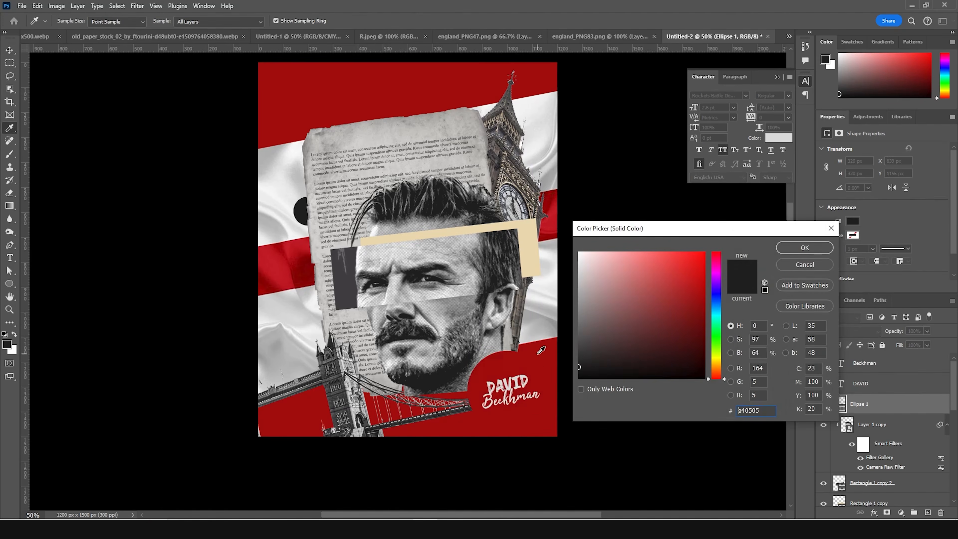
pyautogui.click(695, 323)
pyautogui.click(695, 325)
pyautogui.click(804, 248)
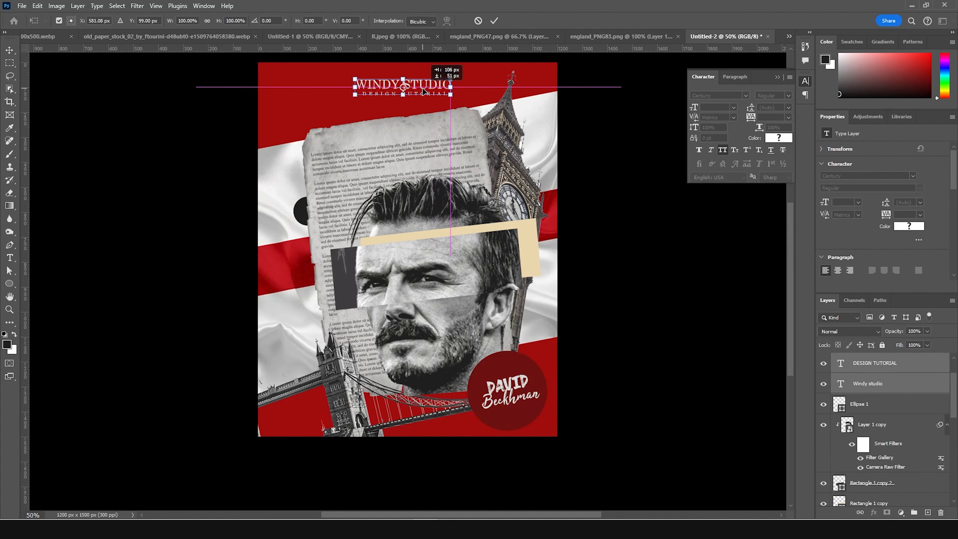
# - Position the WINDY STUDIO and DESIGN TUTORIAL text layers together, centred near the poster's upper edge
pyautogui.moveTo(423, 89); pyautogui.dragTo(423, 90)
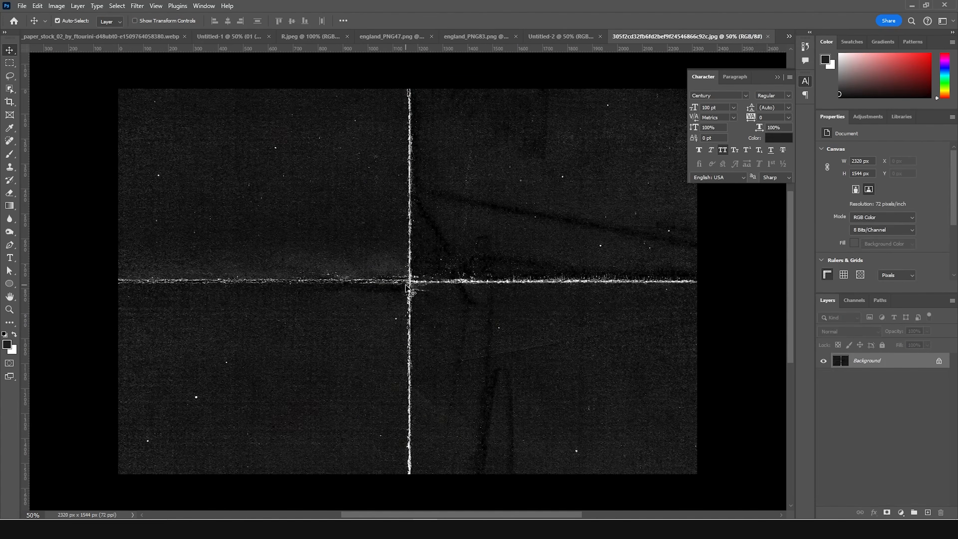
# - Place the creased black paper texture over the poster and set its blend mode to Screen at 57% opacity
pyautogui.moveTo(411, 291); pyautogui.dragTo(438, 217)
pyautogui.click(842, 333)
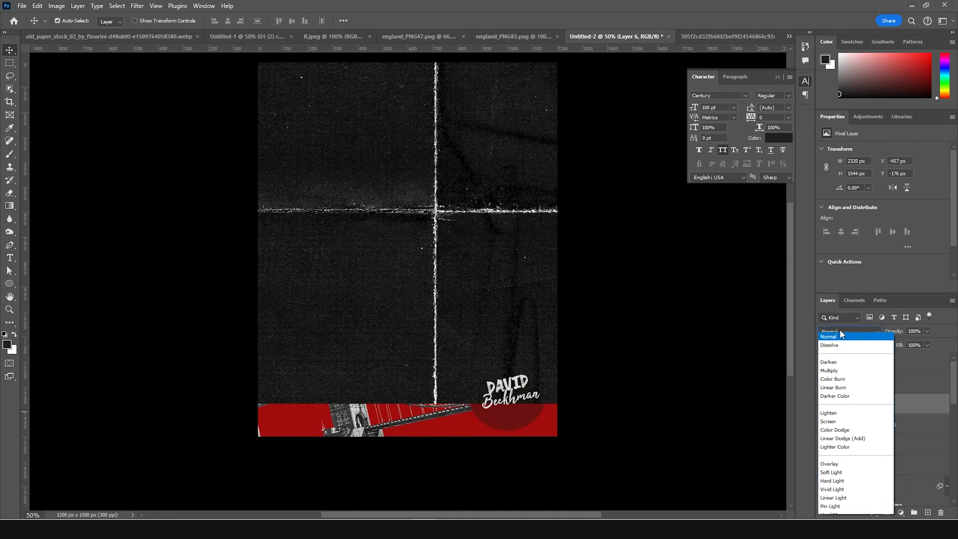
pyautogui.click(837, 333)
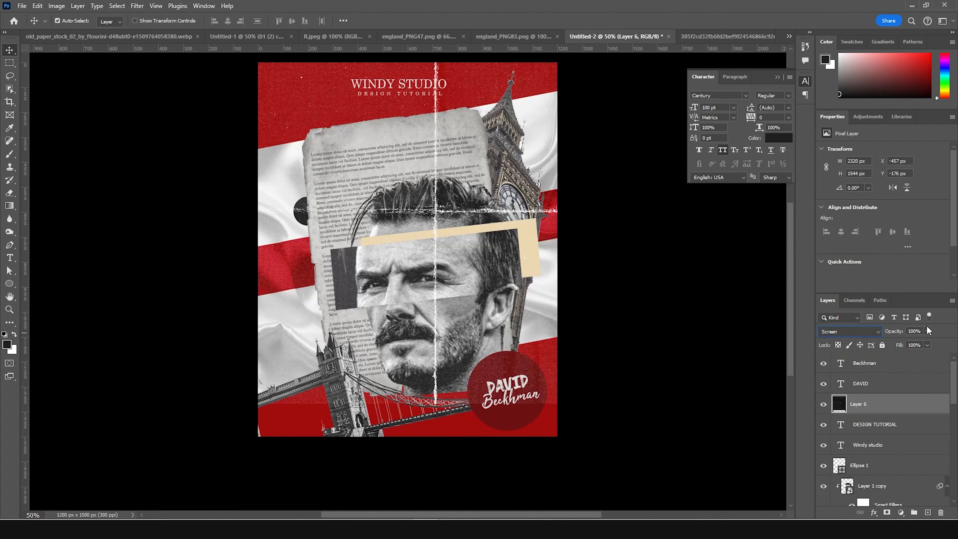
pyautogui.click(927, 332)
pyautogui.moveTo(910, 342); pyautogui.dragTo(908, 341)
# - Enlarge and slightly rotate the paper texture to about 2784 x 2050 px, covering the whole poster with its vertical crease right of the portrait
pyautogui.hotkey('ctrl', 't')
pyautogui.moveTo(460, 327); pyautogui.dragTo(608, 310)
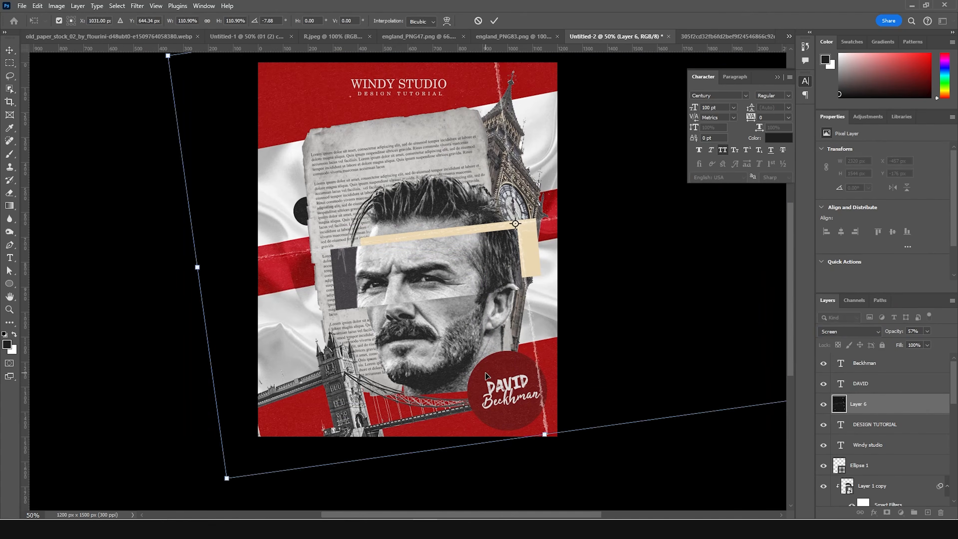
pyautogui.press('Return')
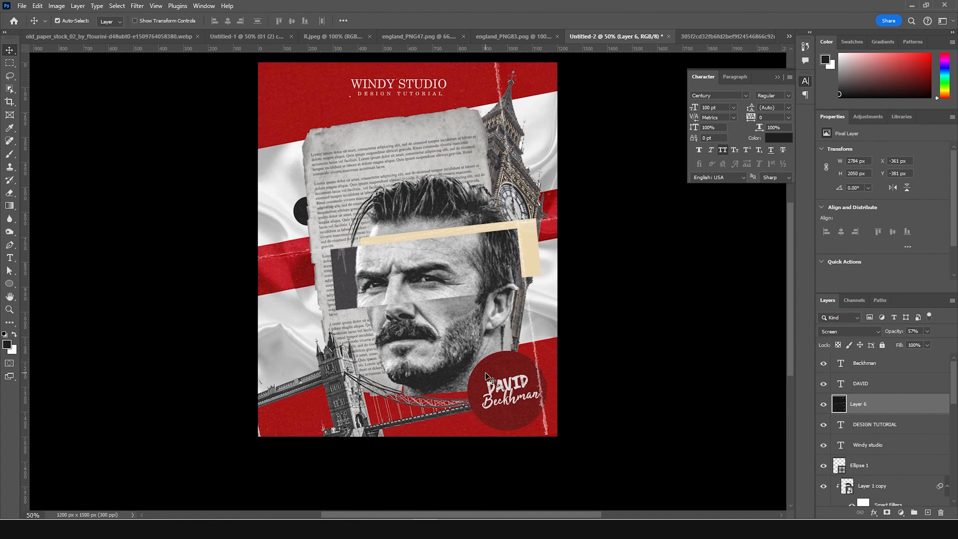